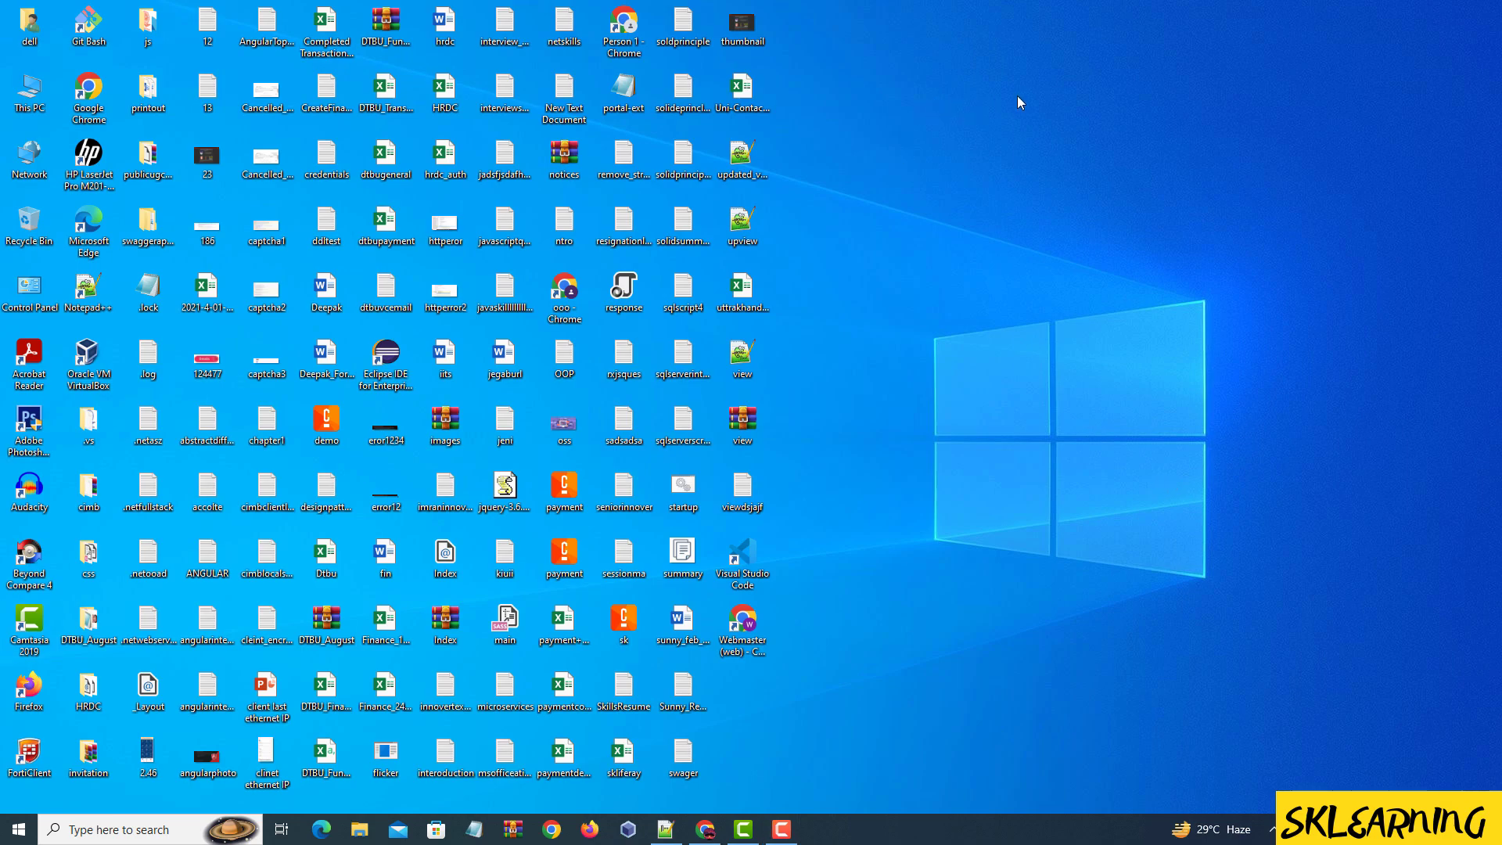
- Refresh the desktop twice, then start a Windows search for Notepad++
right_click(1017, 95)
left_click(1029, 143)
right_click(1018, 96)
left_click(1043, 142)
left_click(19, 828)
type("note")
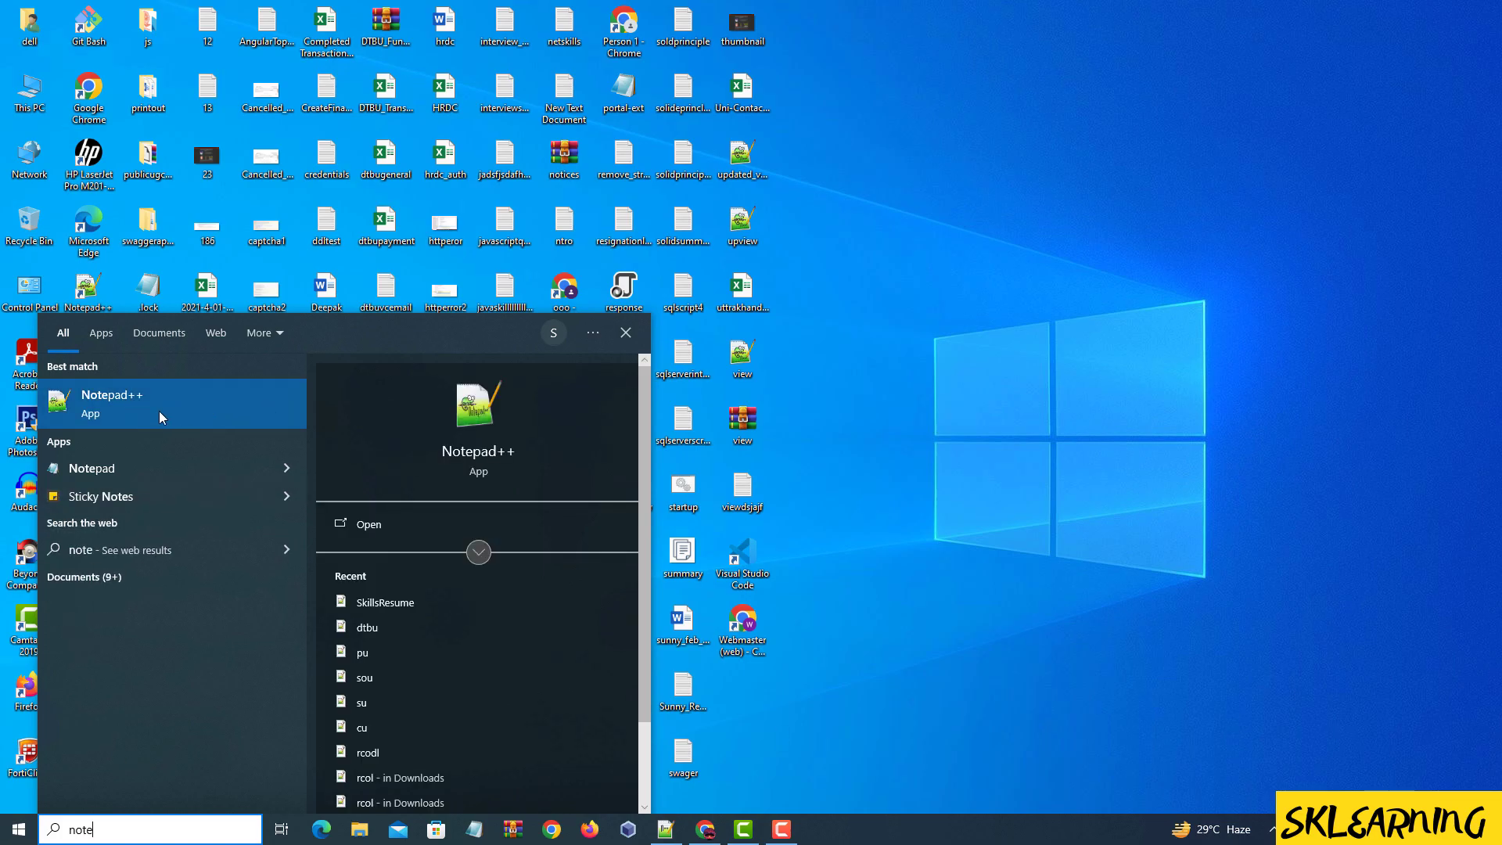
- Launch Notepad++ and browse the open tabs from the tutorial document to the other files
left_click(385, 528)
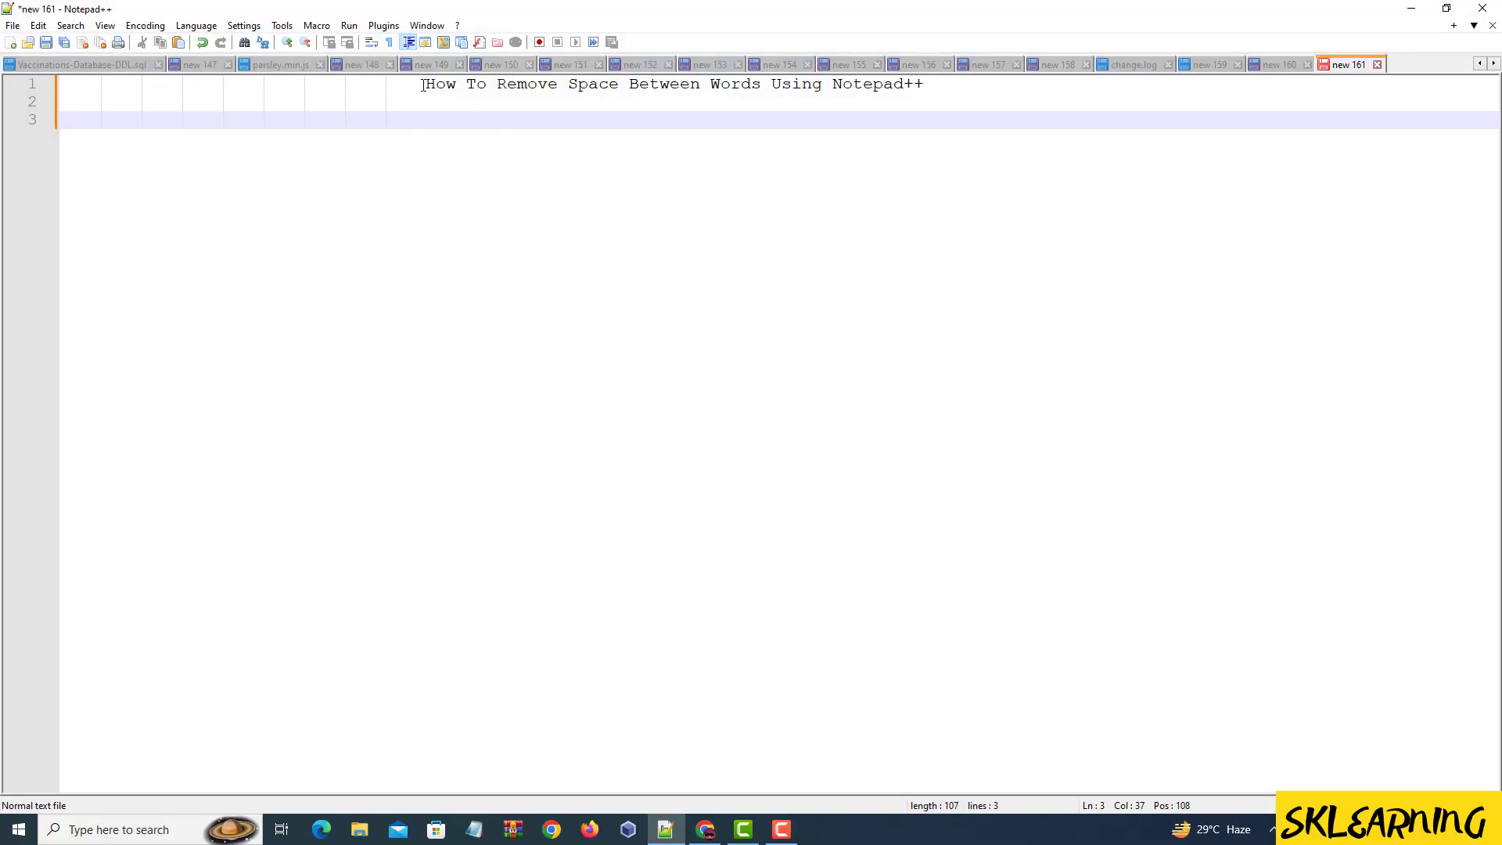
left_click_drag(423, 84, 934, 82)
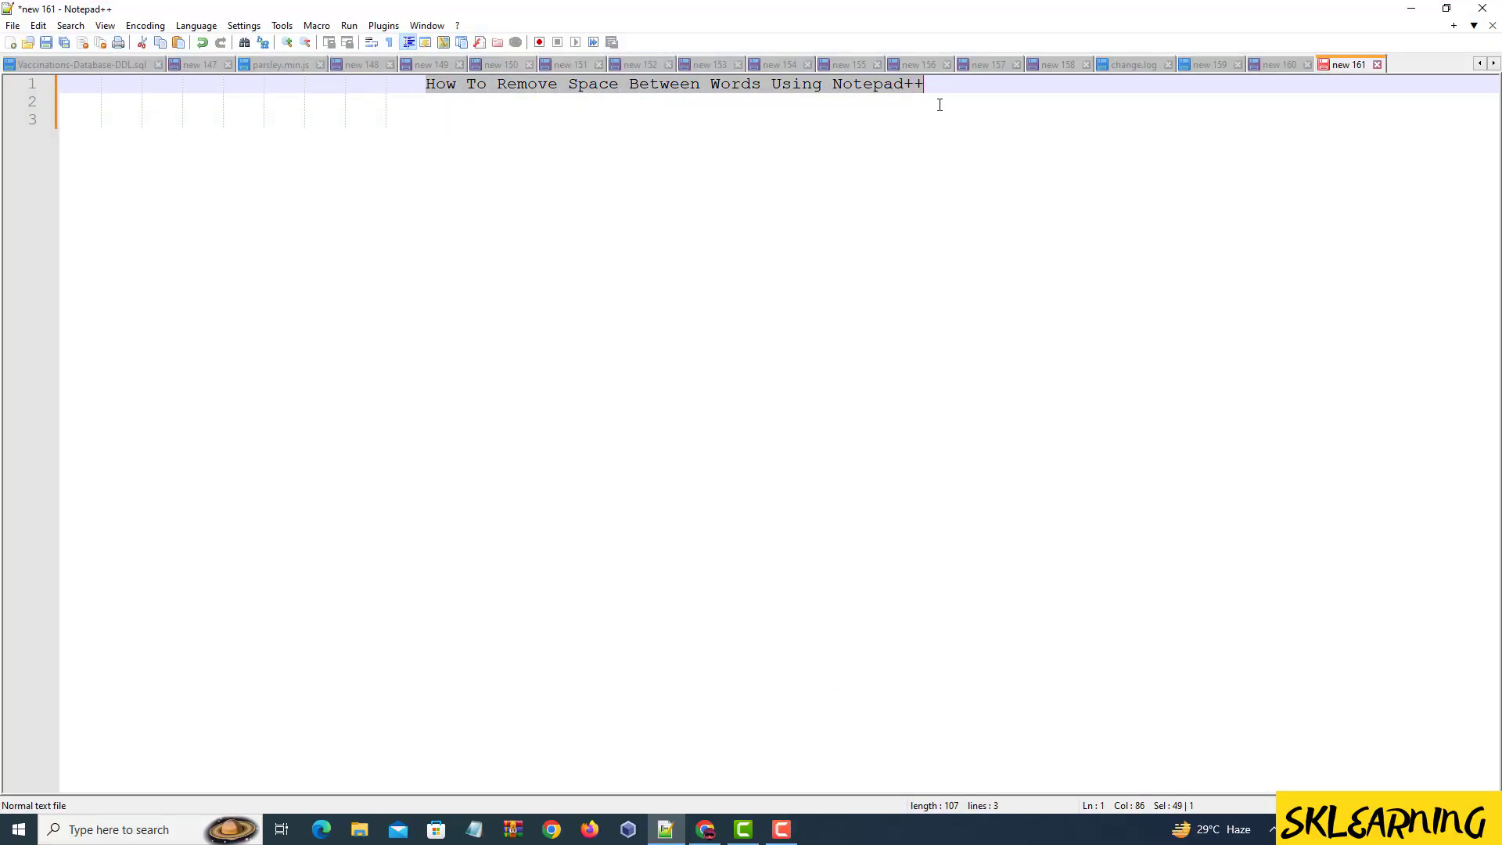
key("Down")
key("Down")
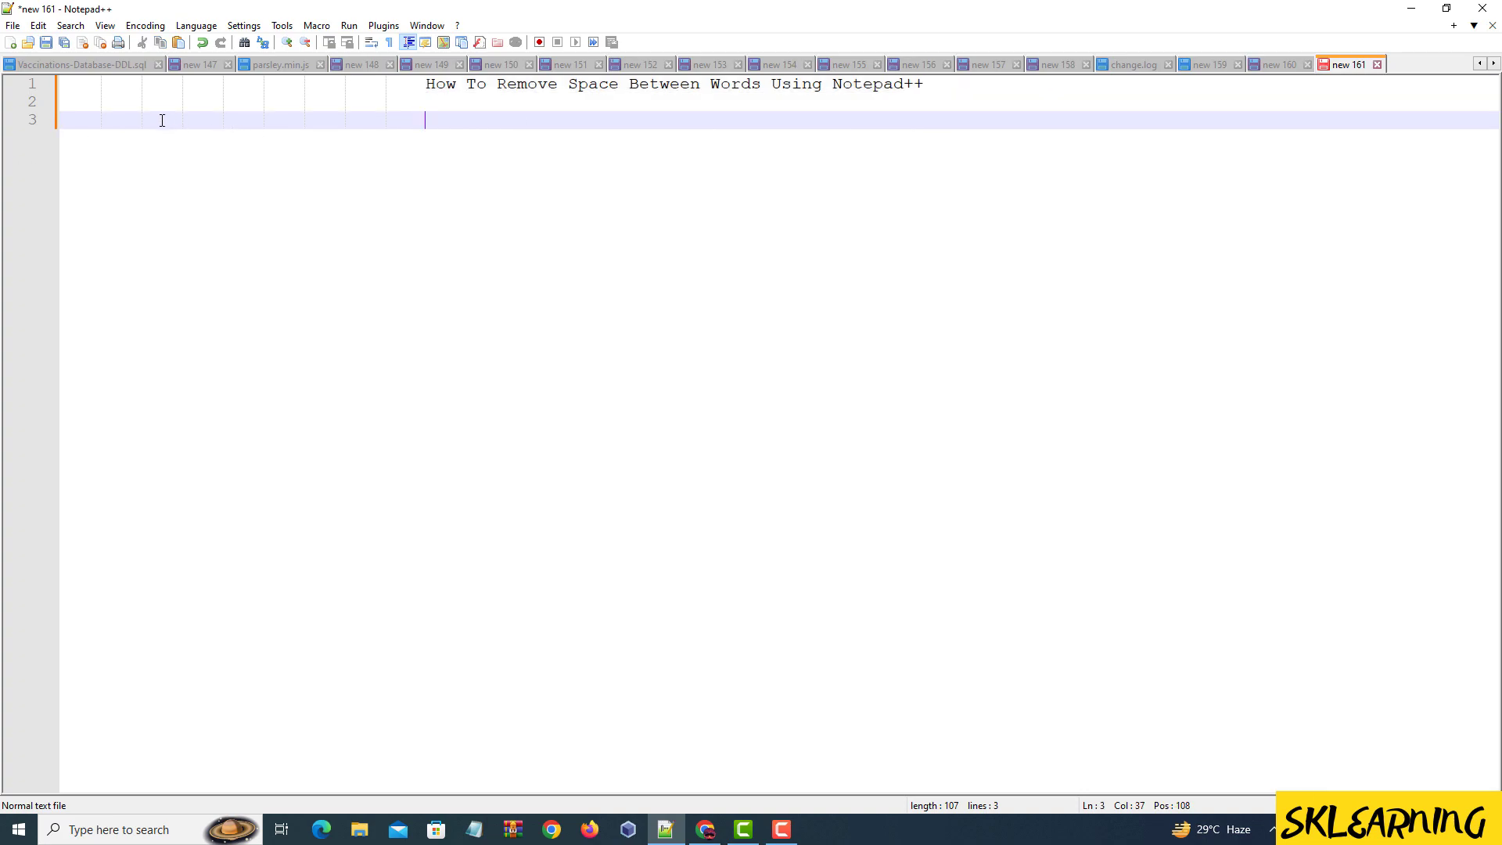
left_click(1200, 66)
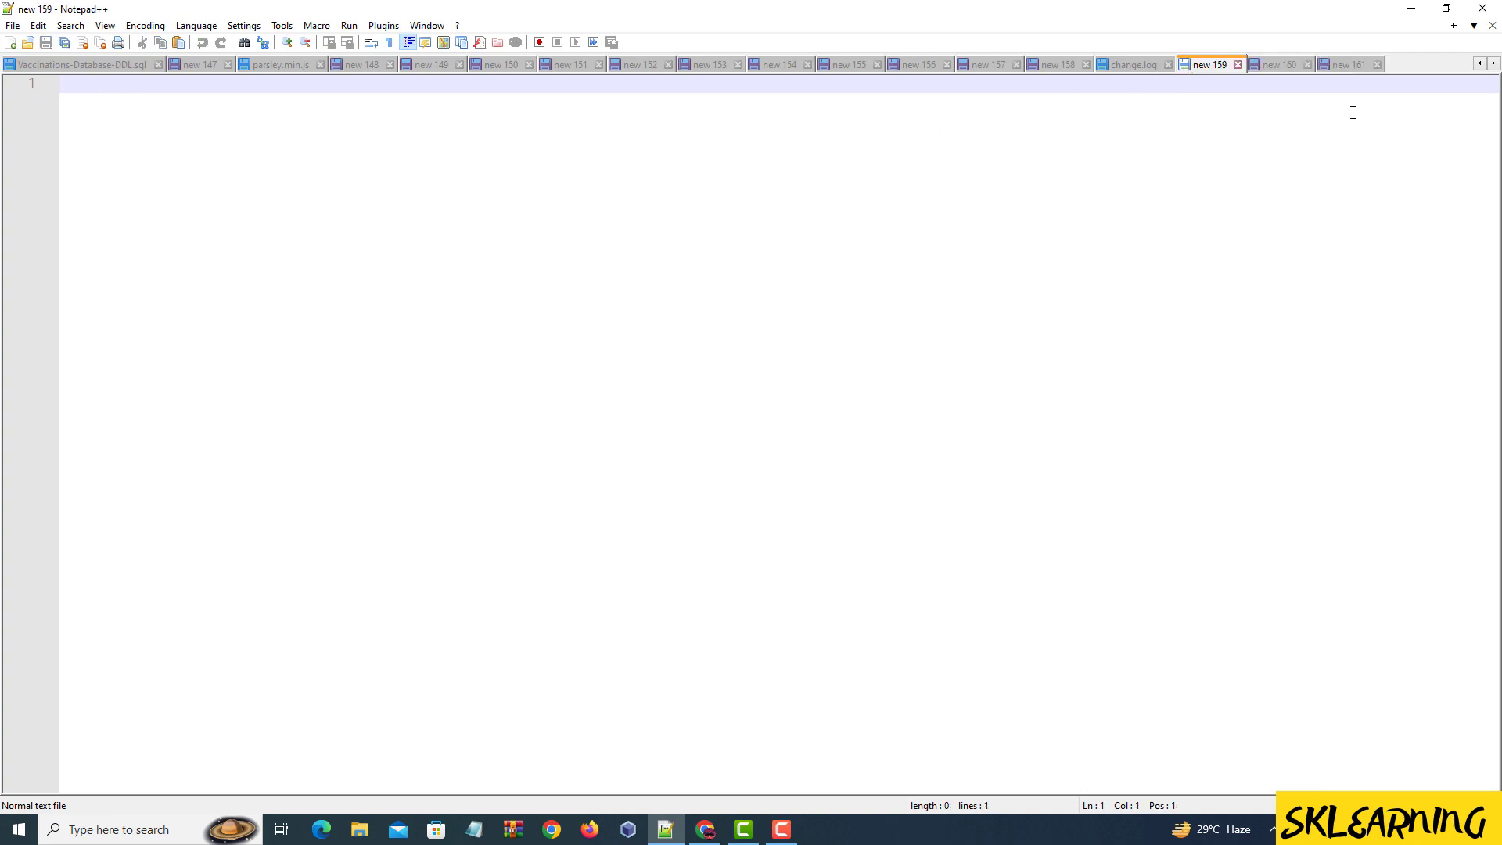
left_click(1278, 66)
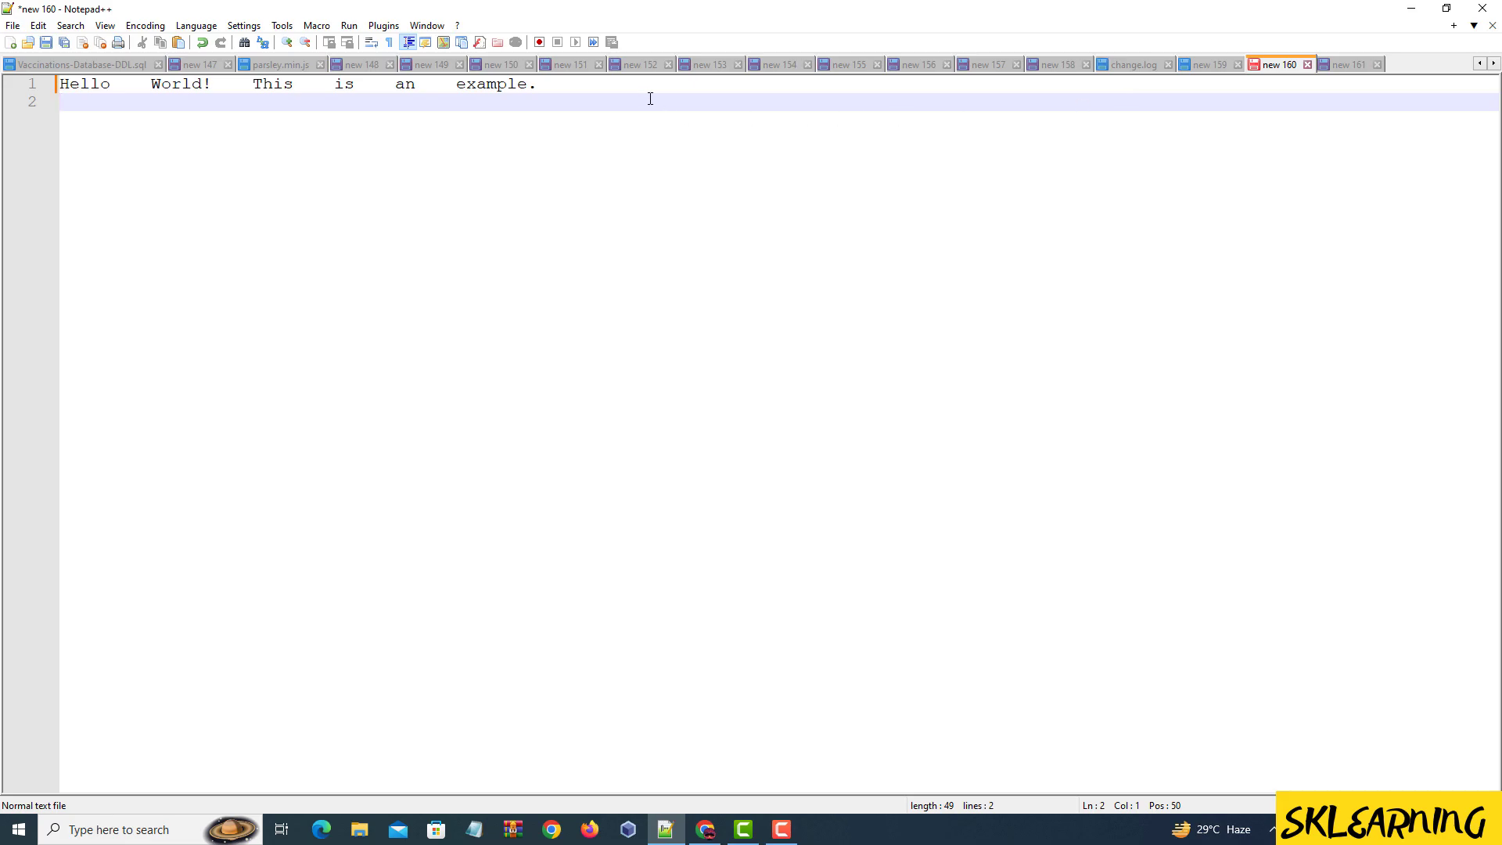
left_click(12, 66)
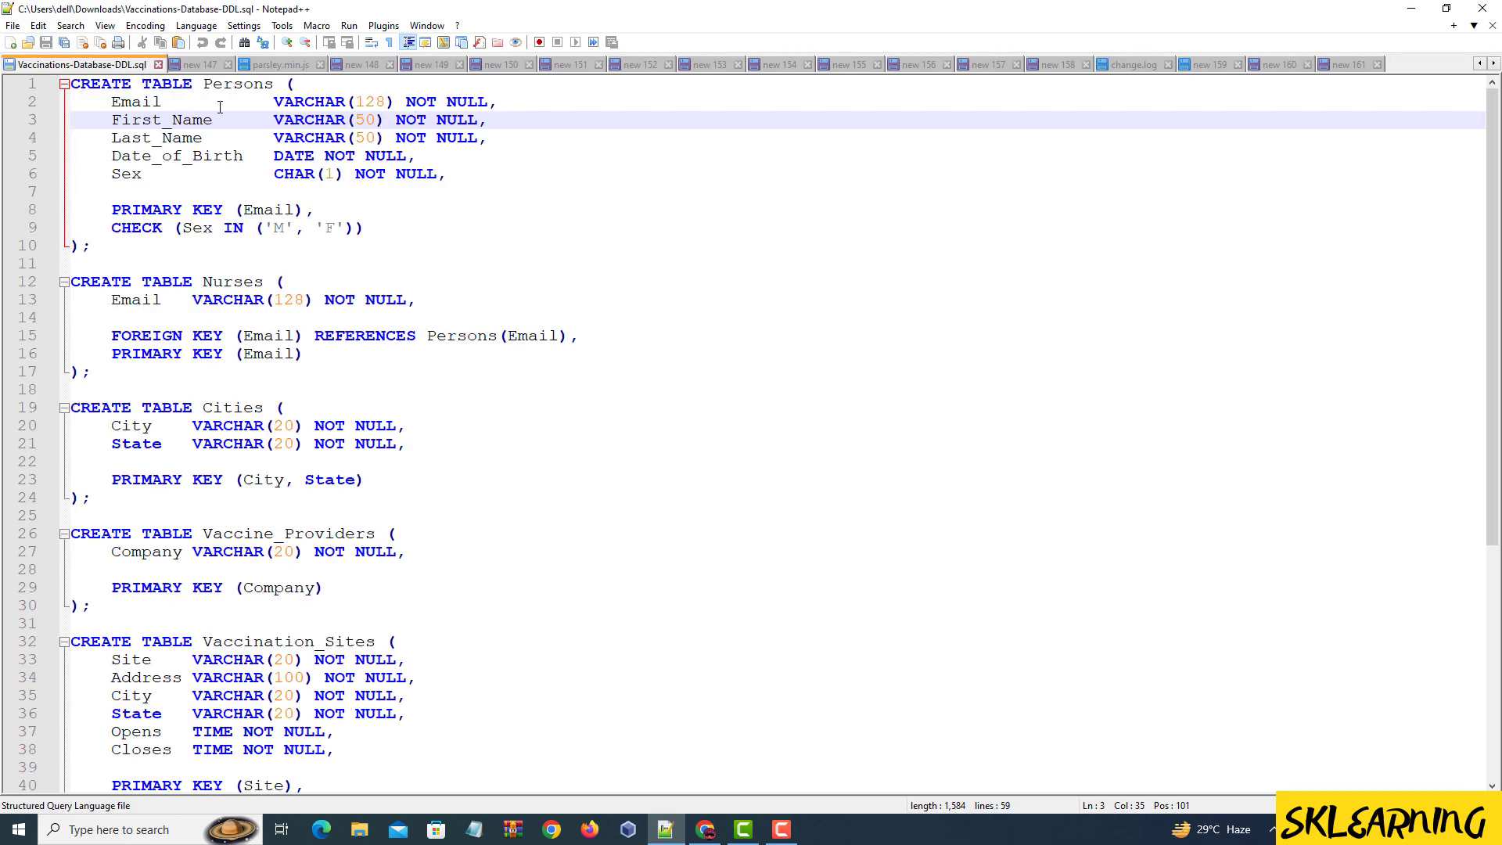
- Select the whole Hello World line in 'new 160' and return to the 'new 161' tutorial document
left_click(1279, 66)
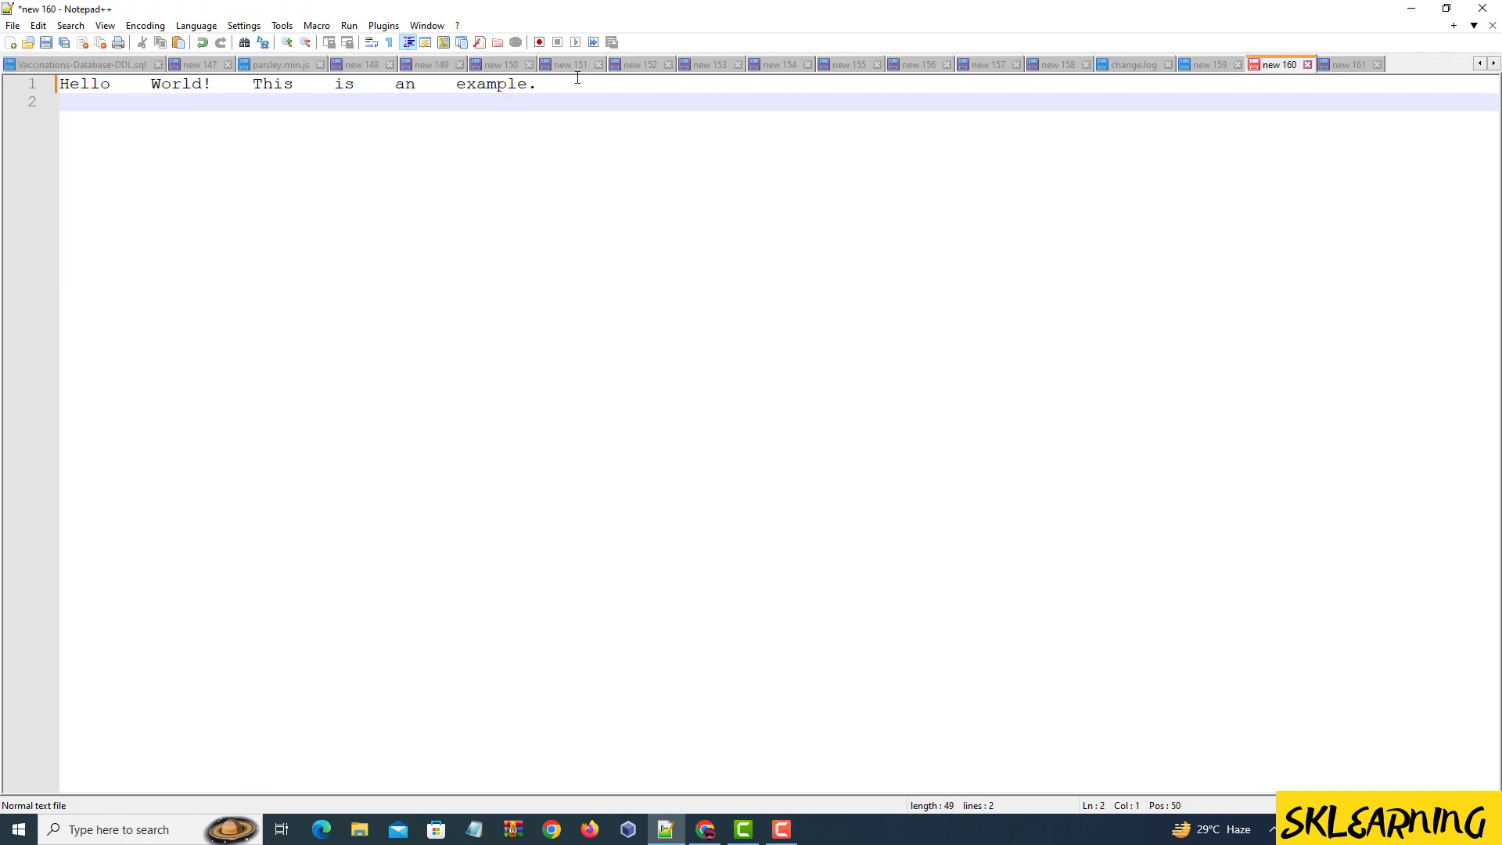
left_click(572, 86)
triple_click(570, 90)
key("ctrl+c")
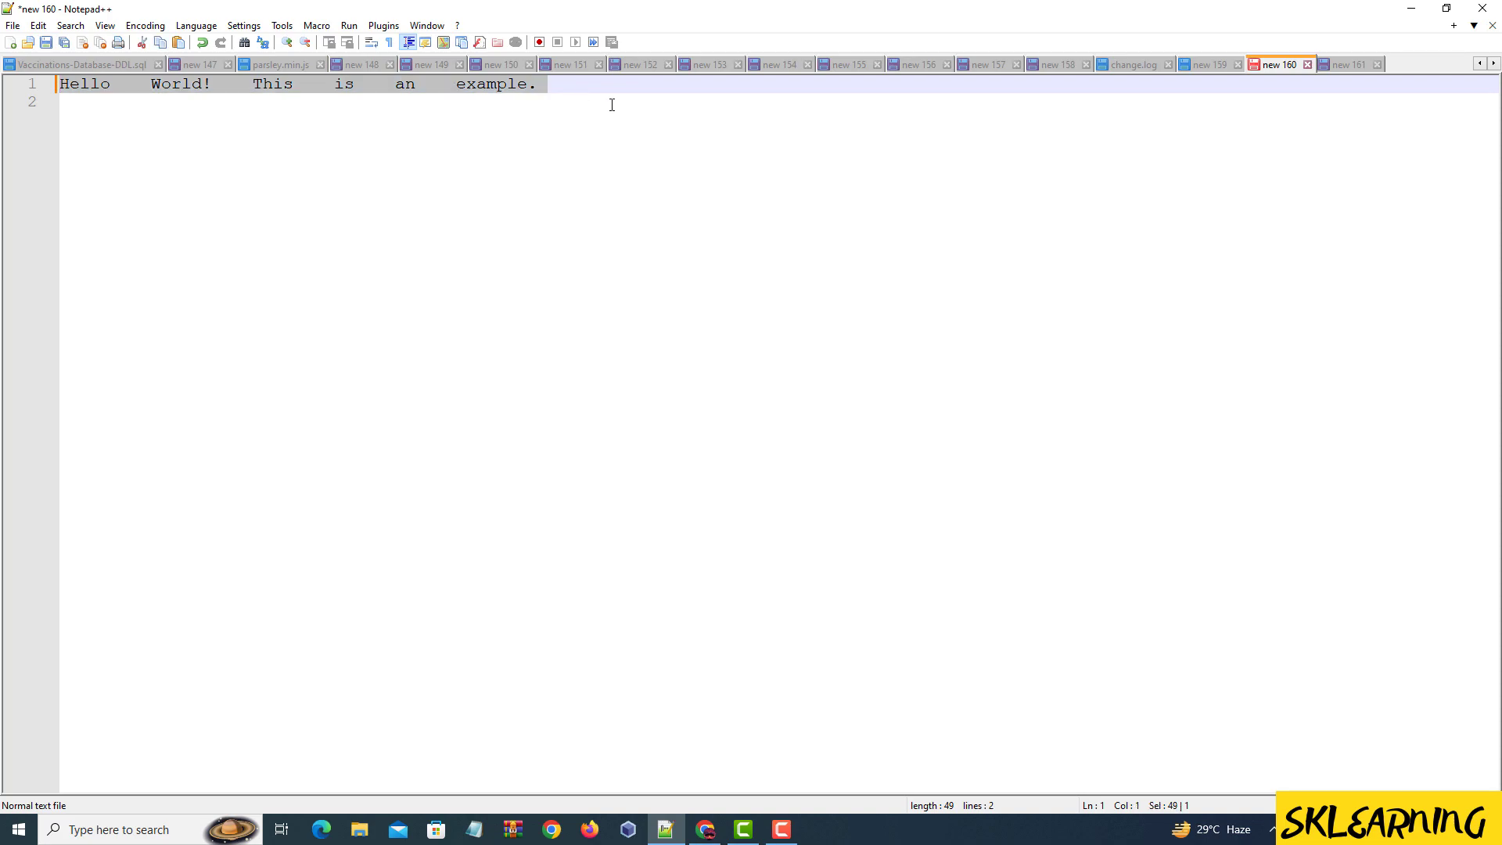
left_click(1349, 67)
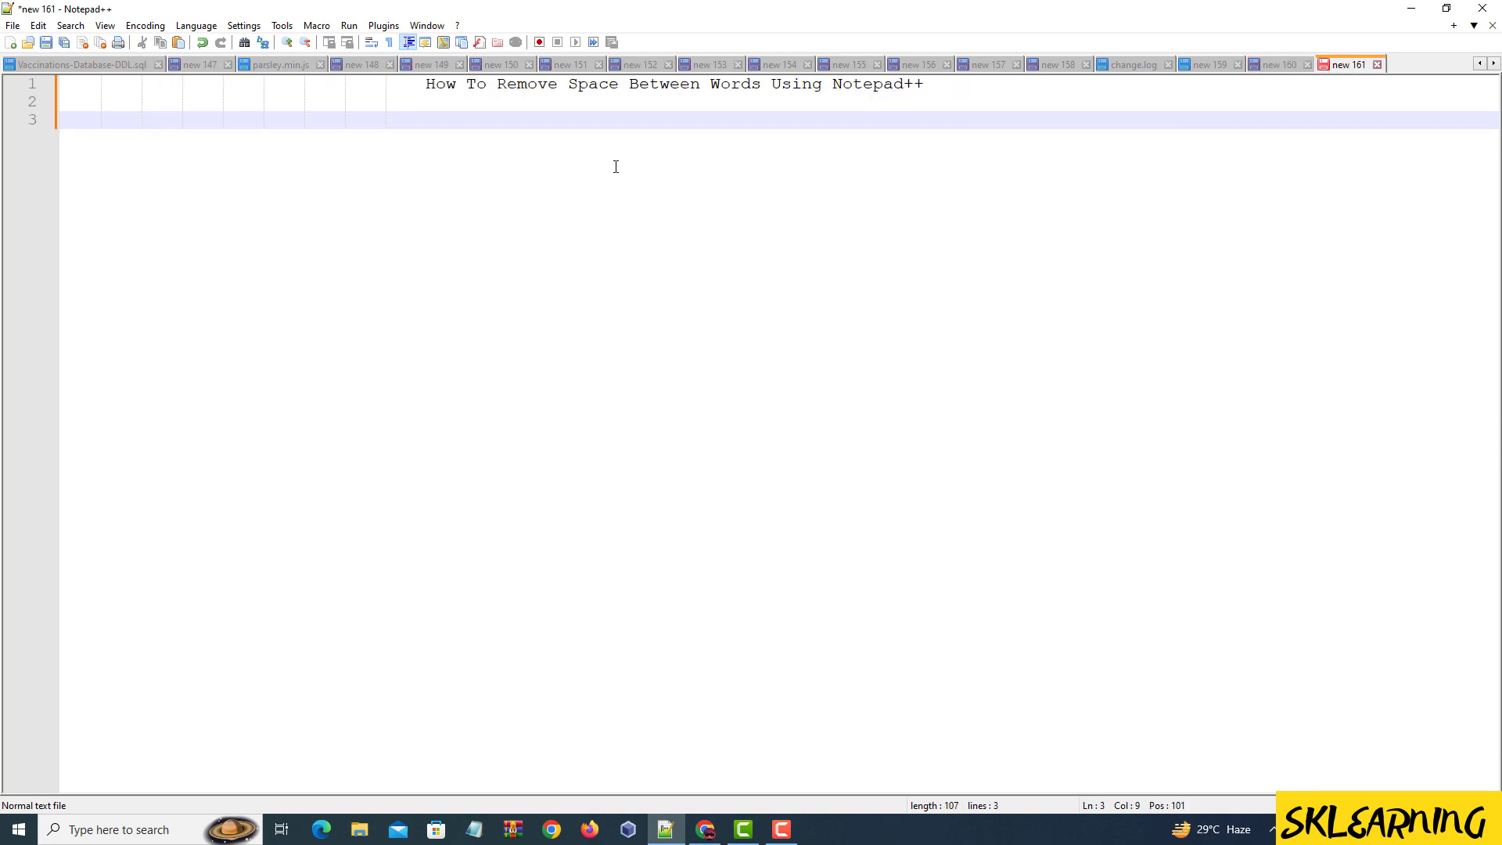
- Paste the Hello World line on line 3, highlight its word gaps, and show the Search menu
key("ctrl+v")
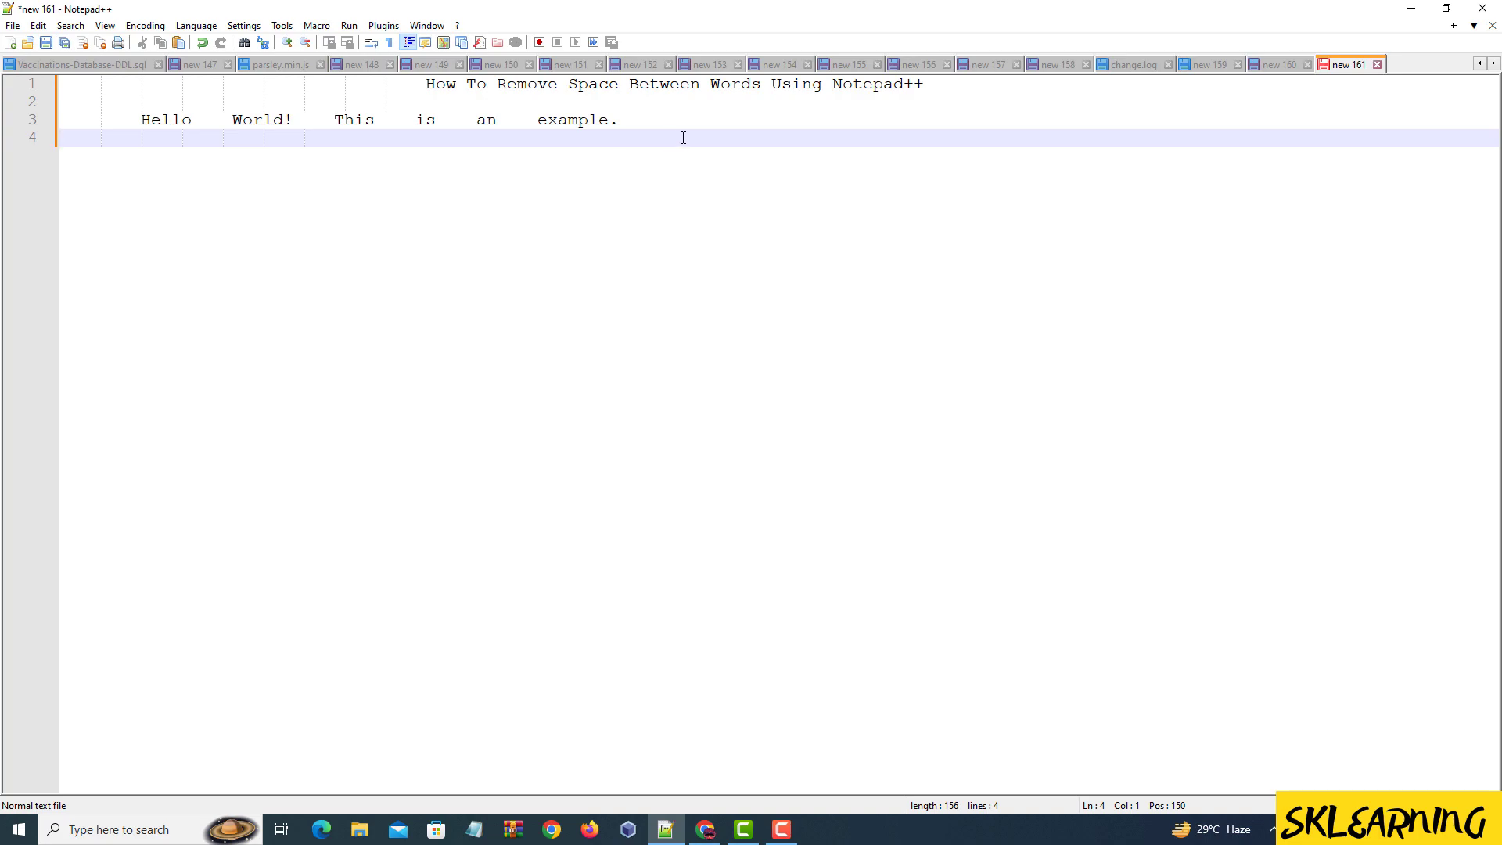
left_click(644, 120)
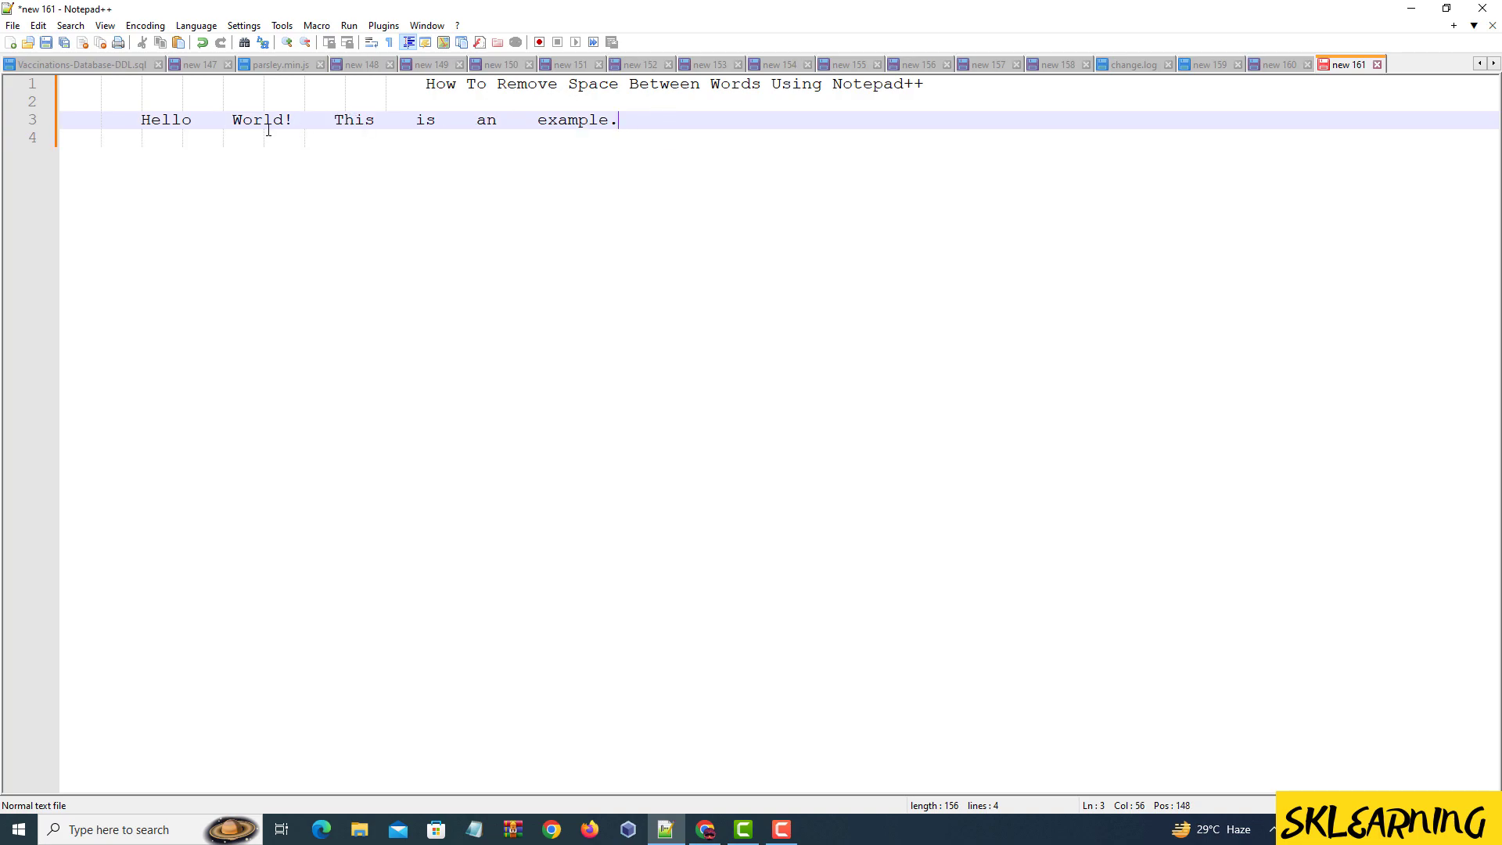
mouse_move(195, 120)
left_mouse_down()
mouse_move(538, 119)
mouse_move(140, 120)
left_mouse_up()
left_click(542, 163)
left_click(70, 26)
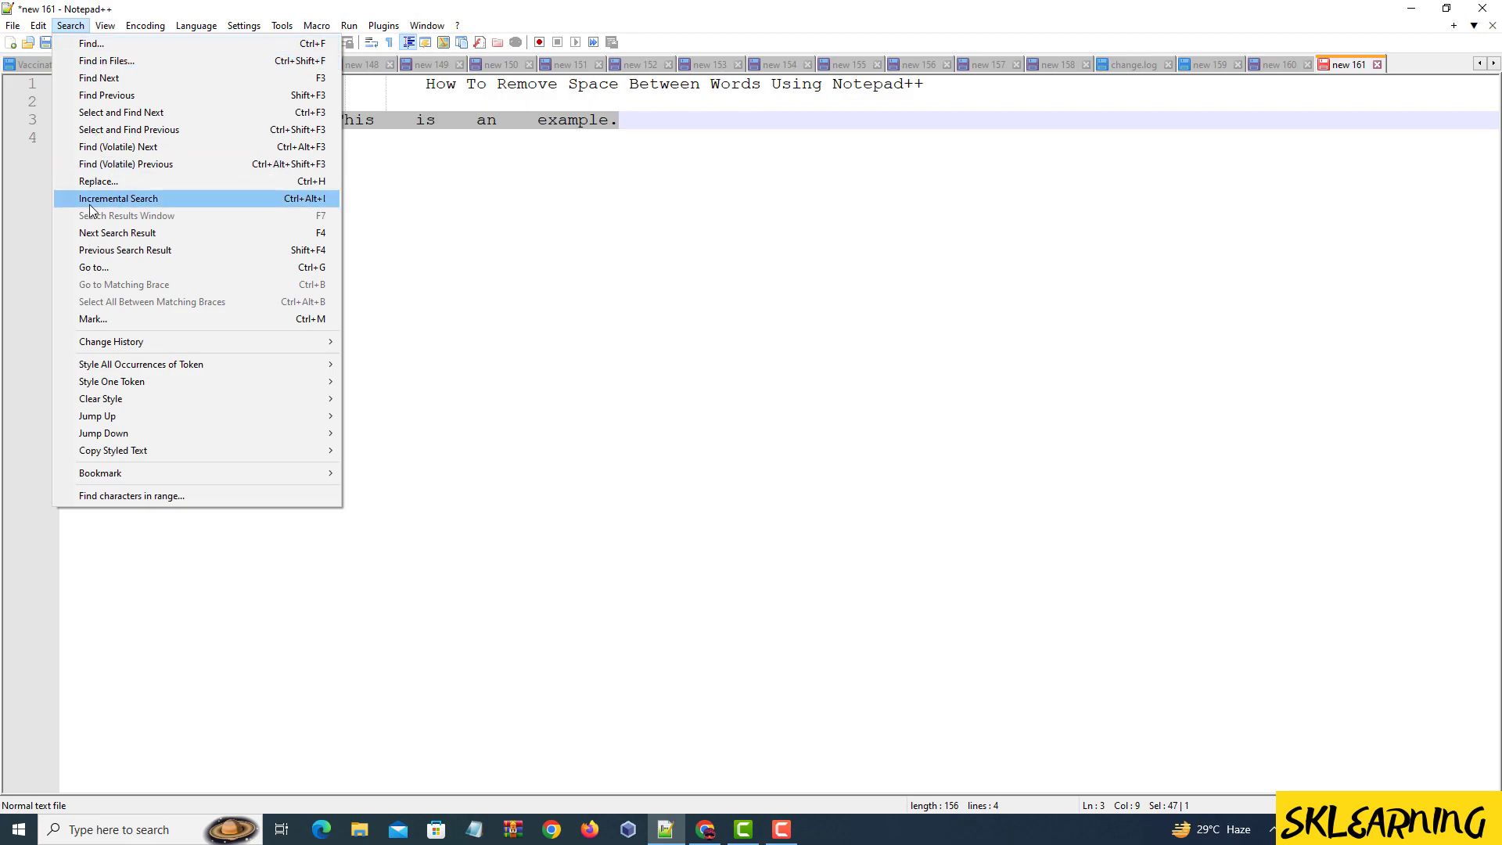
- Replace All with regex \s+ and empty replacement, removing 15 whitespace runs, then close the dialog
left_click(119, 188)
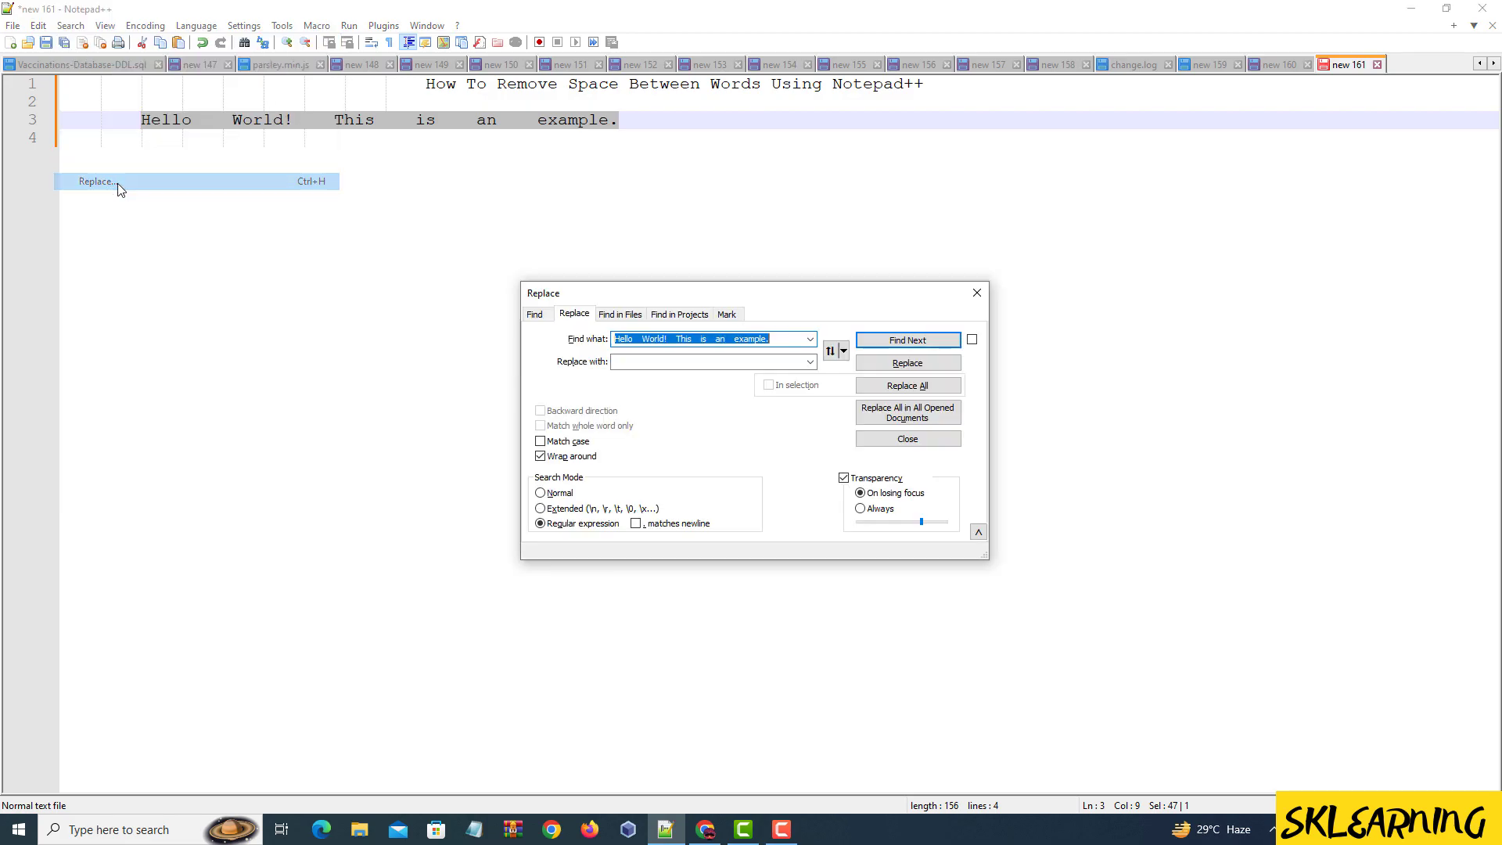
type("\\s+")
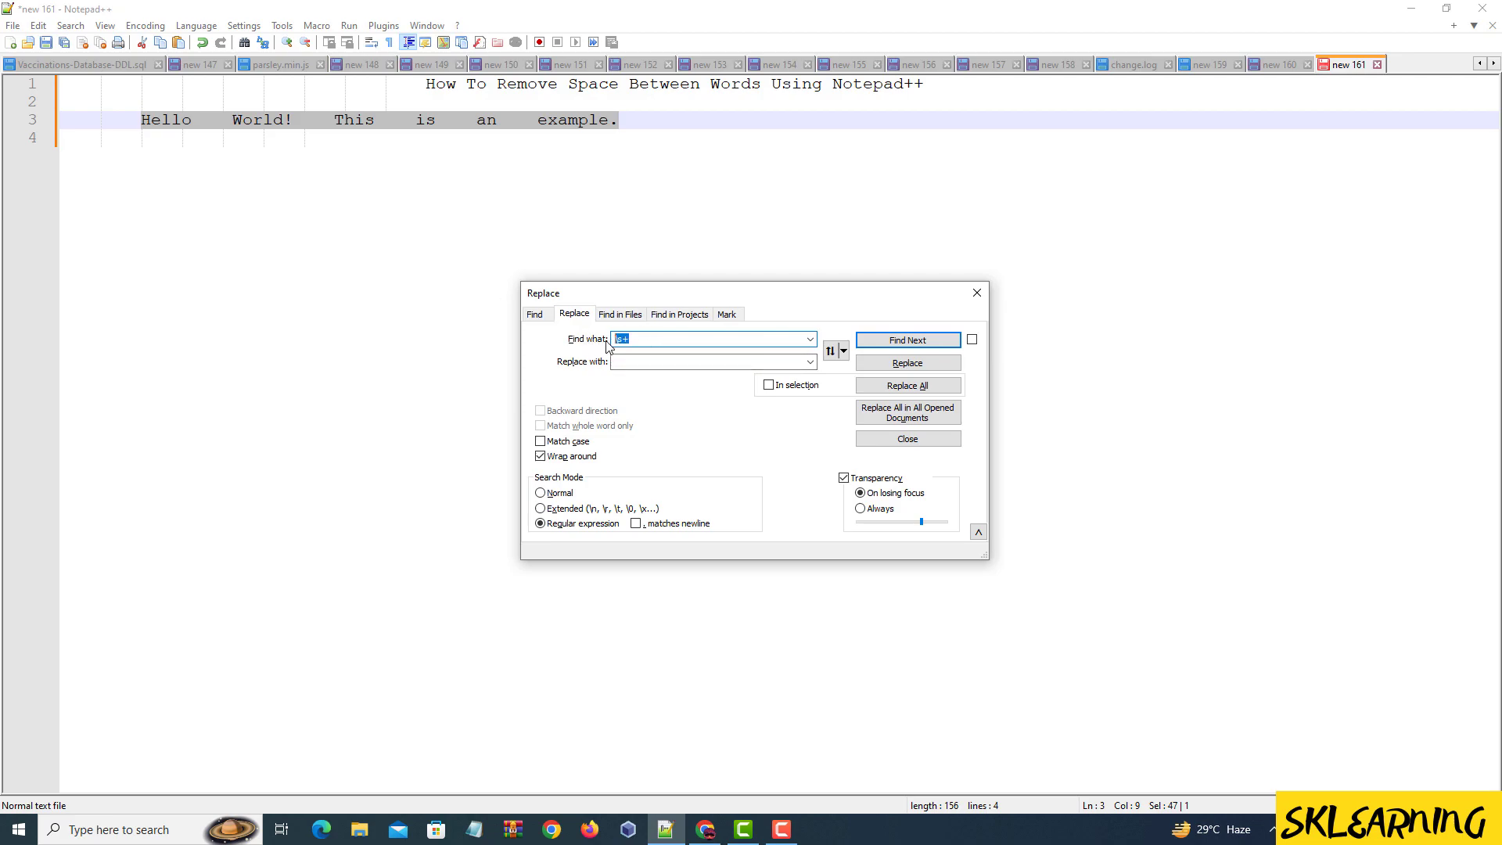
left_click(620, 338)
left_click(659, 362)
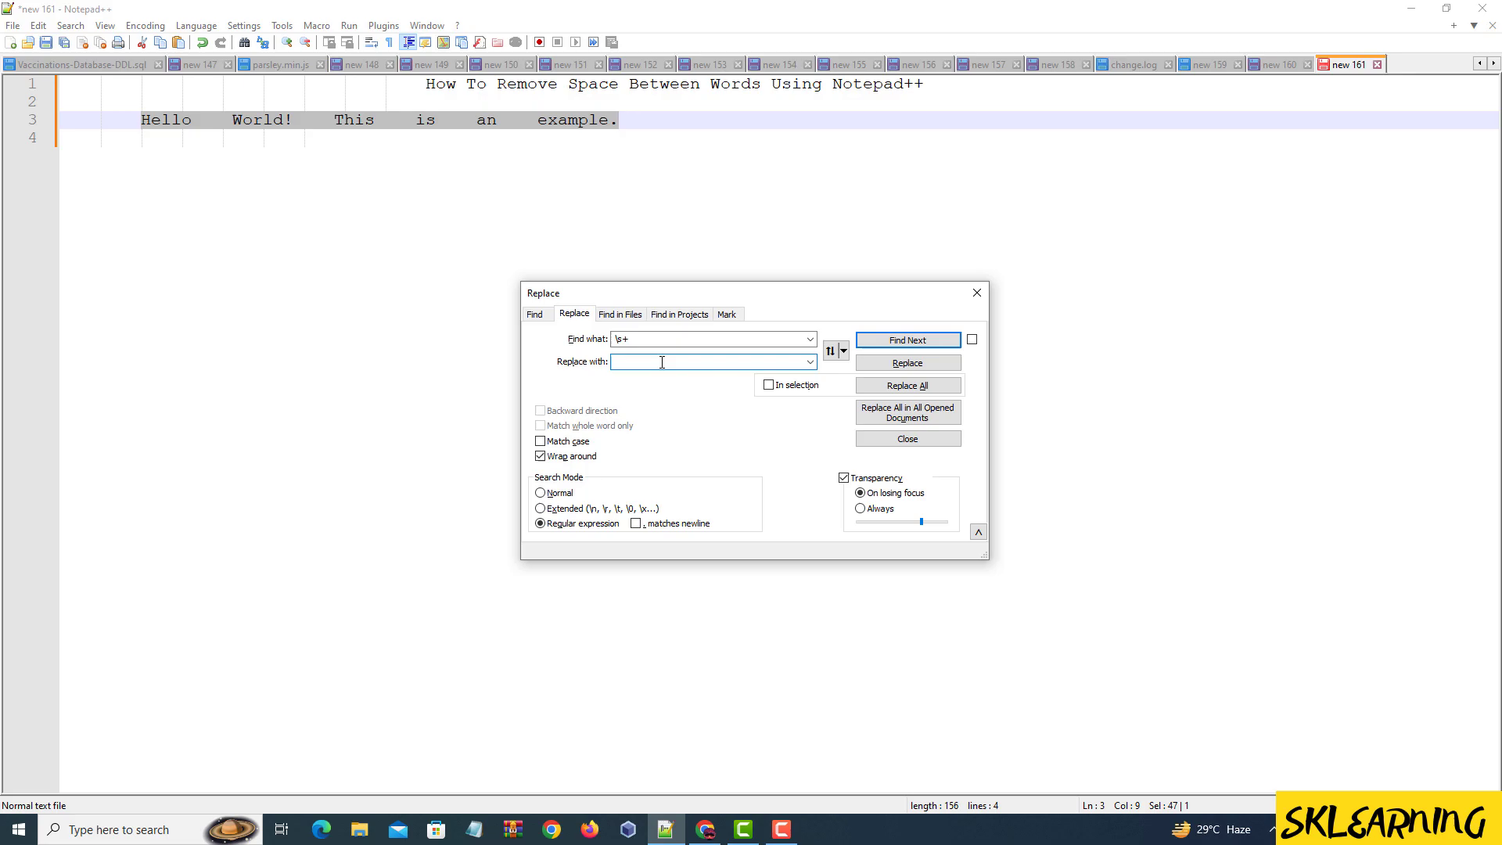
left_click(909, 387)
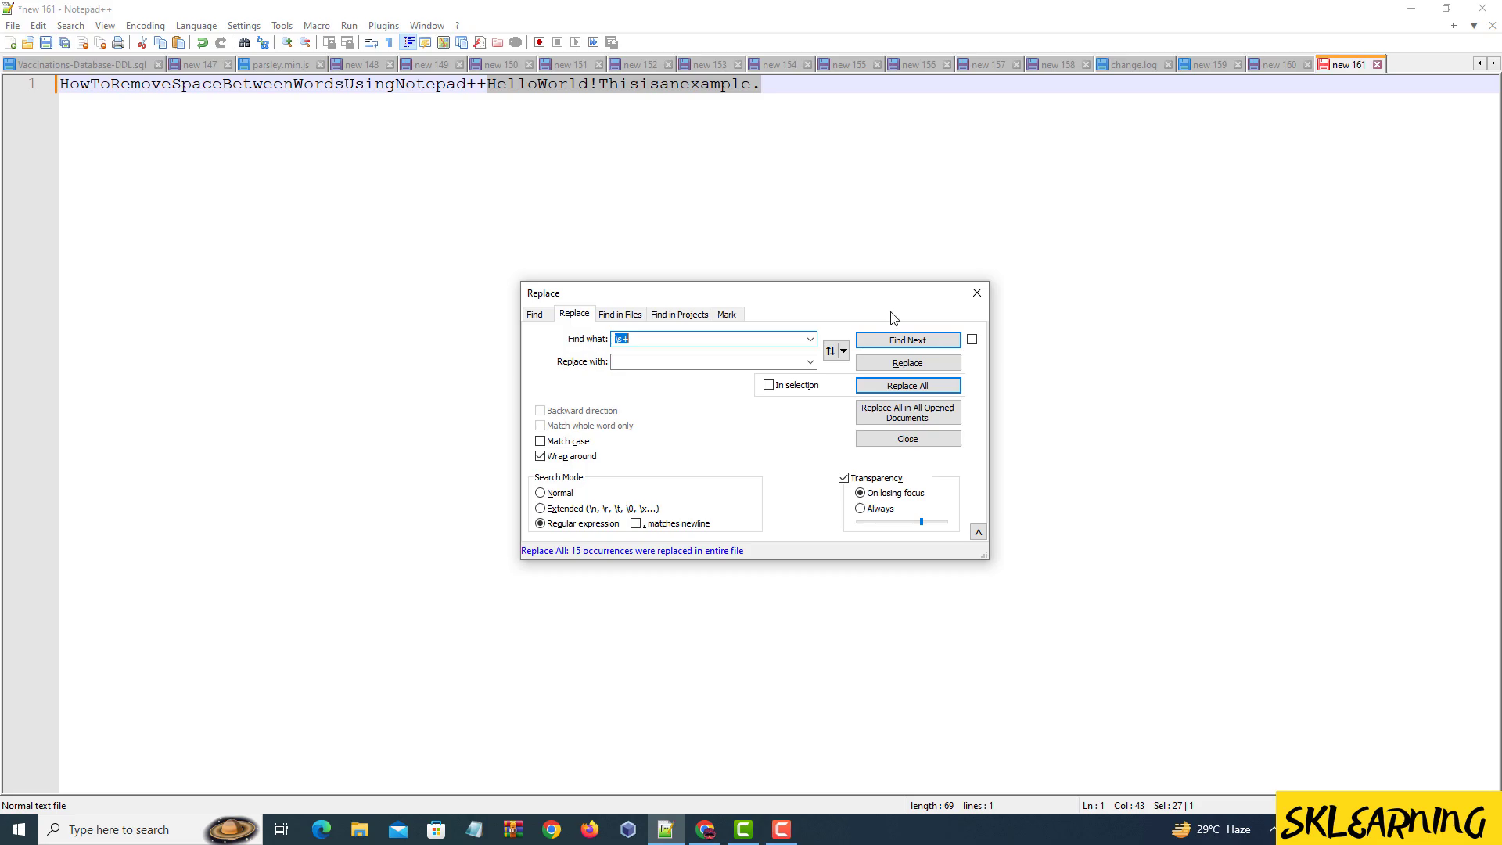
left_click(977, 292)
- Undo the removal, select the Hello World line and reach the Replace dialog again
key("ctrl+z")
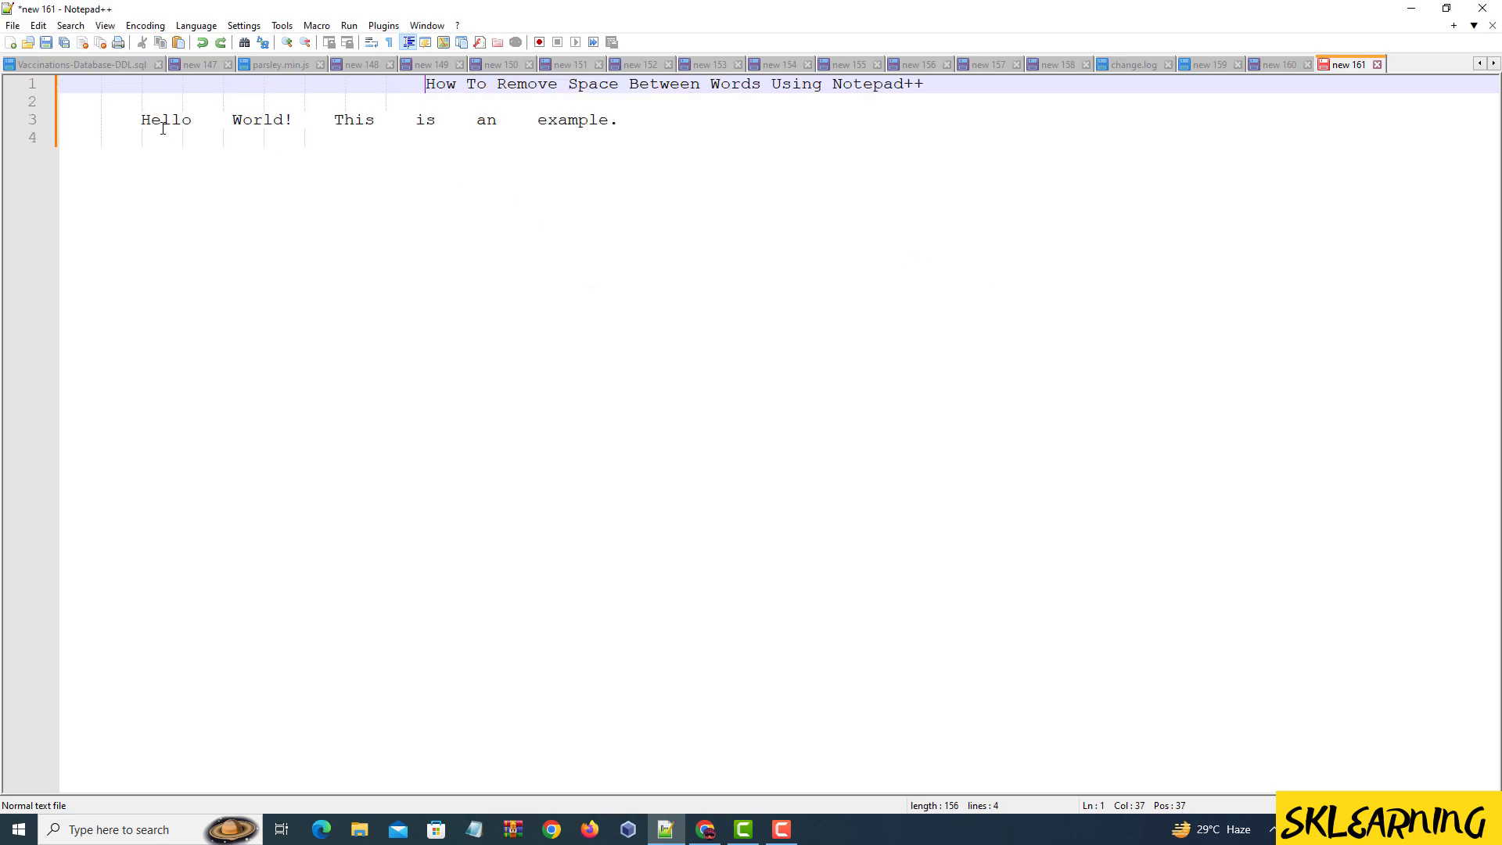
left_click_drag(138, 121, 620, 121)
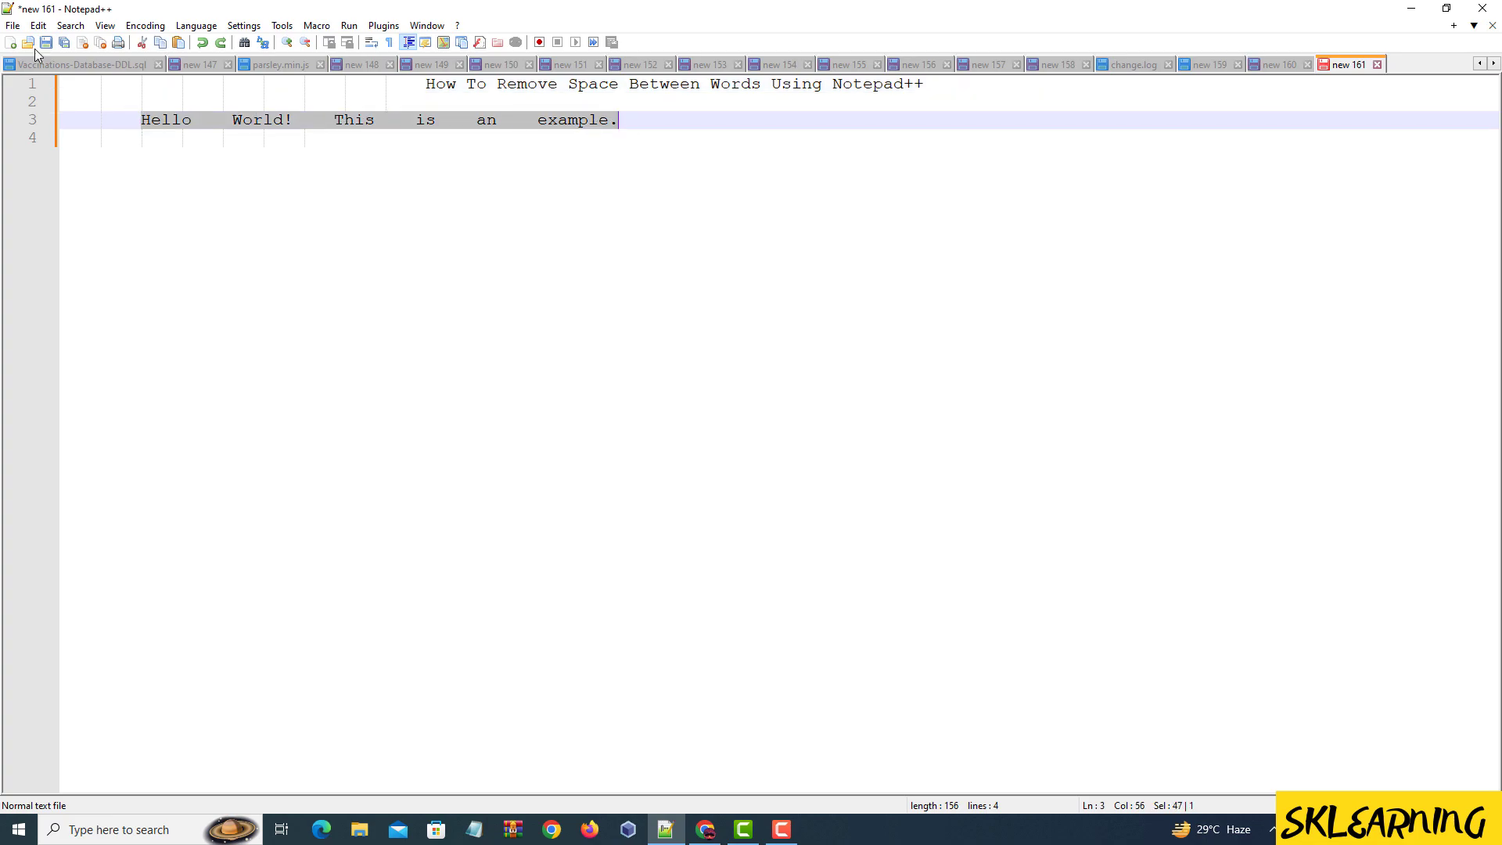
left_click(69, 24)
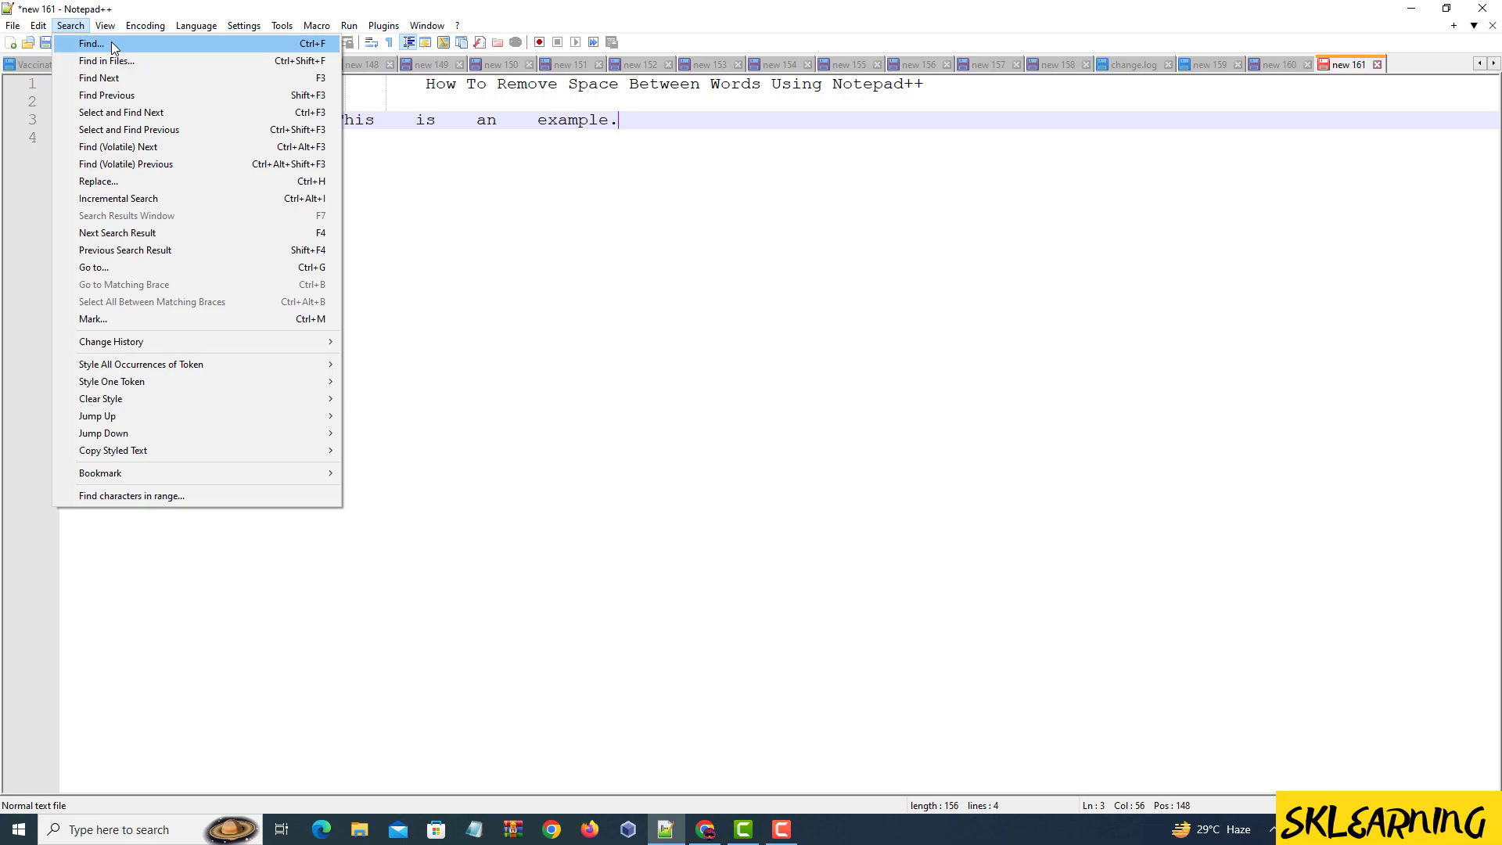
left_click(112, 48)
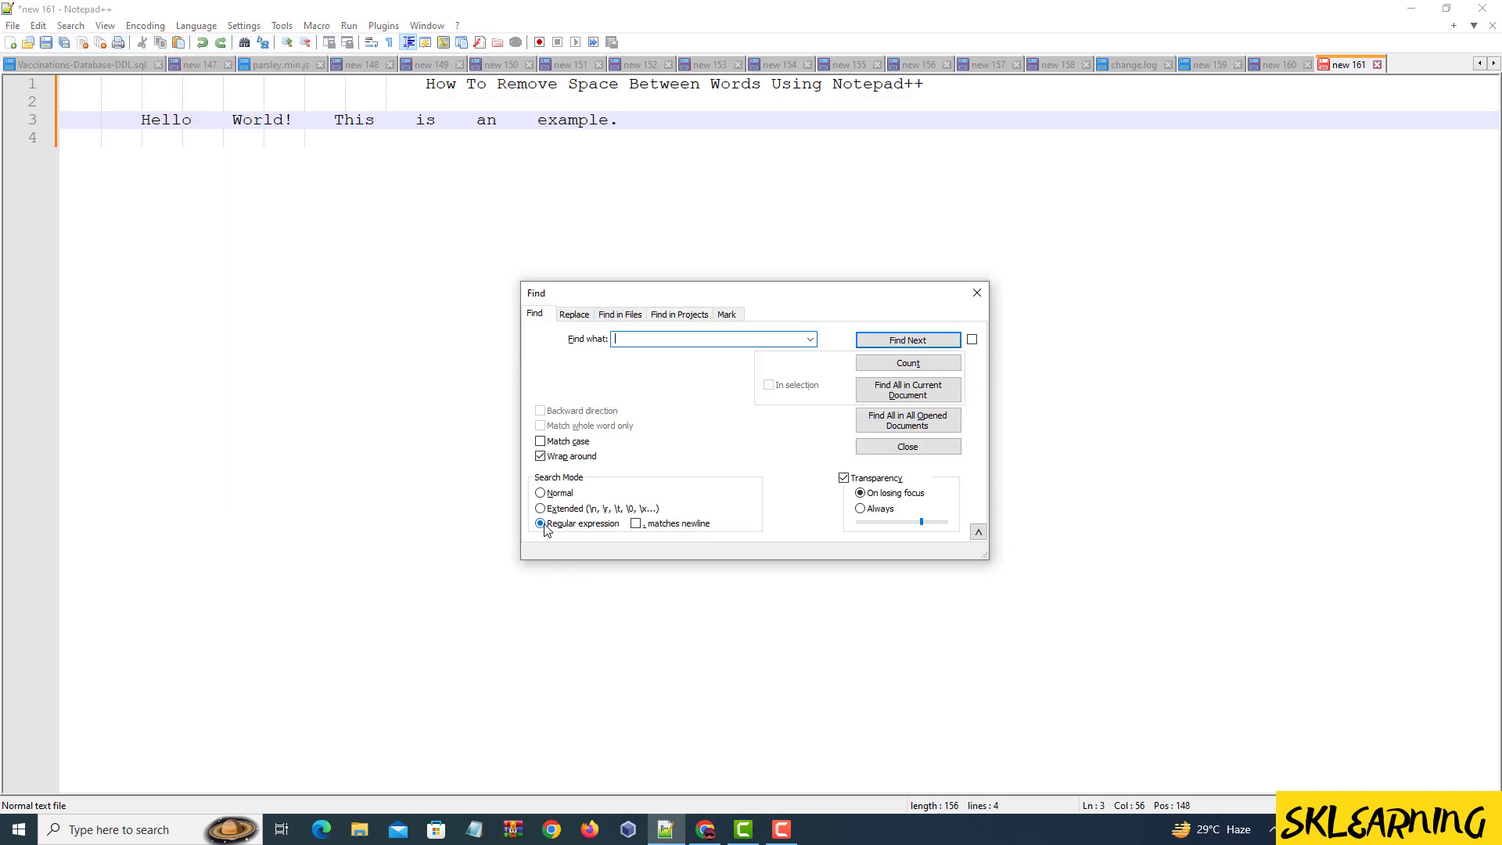
left_click(573, 316)
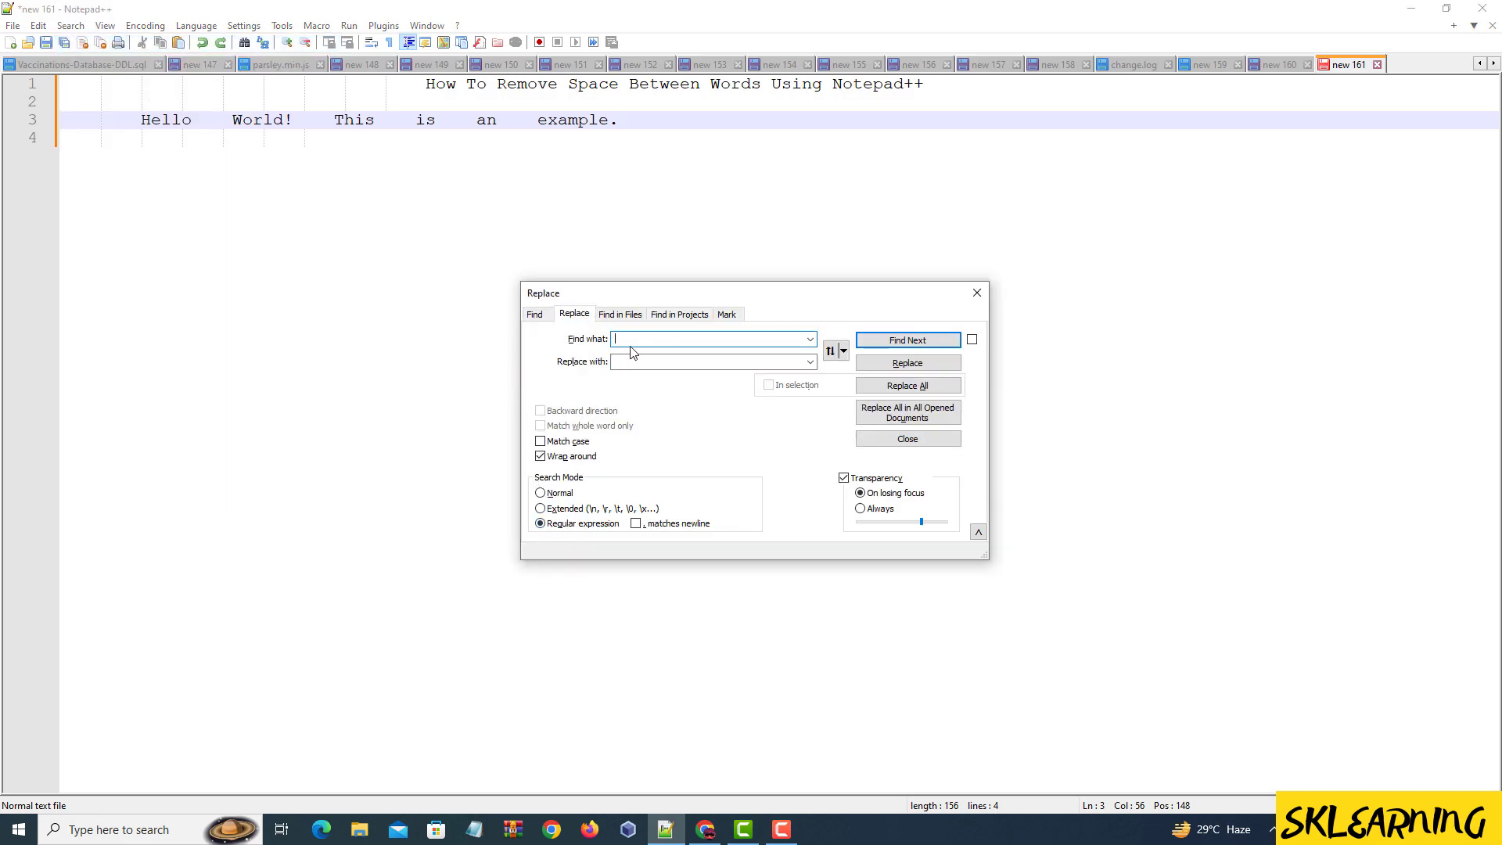
type("\\s+")
- Rerun Replace All with \s+ joining everything onto one line, then undo to restore the spaced text
left_click(631, 361)
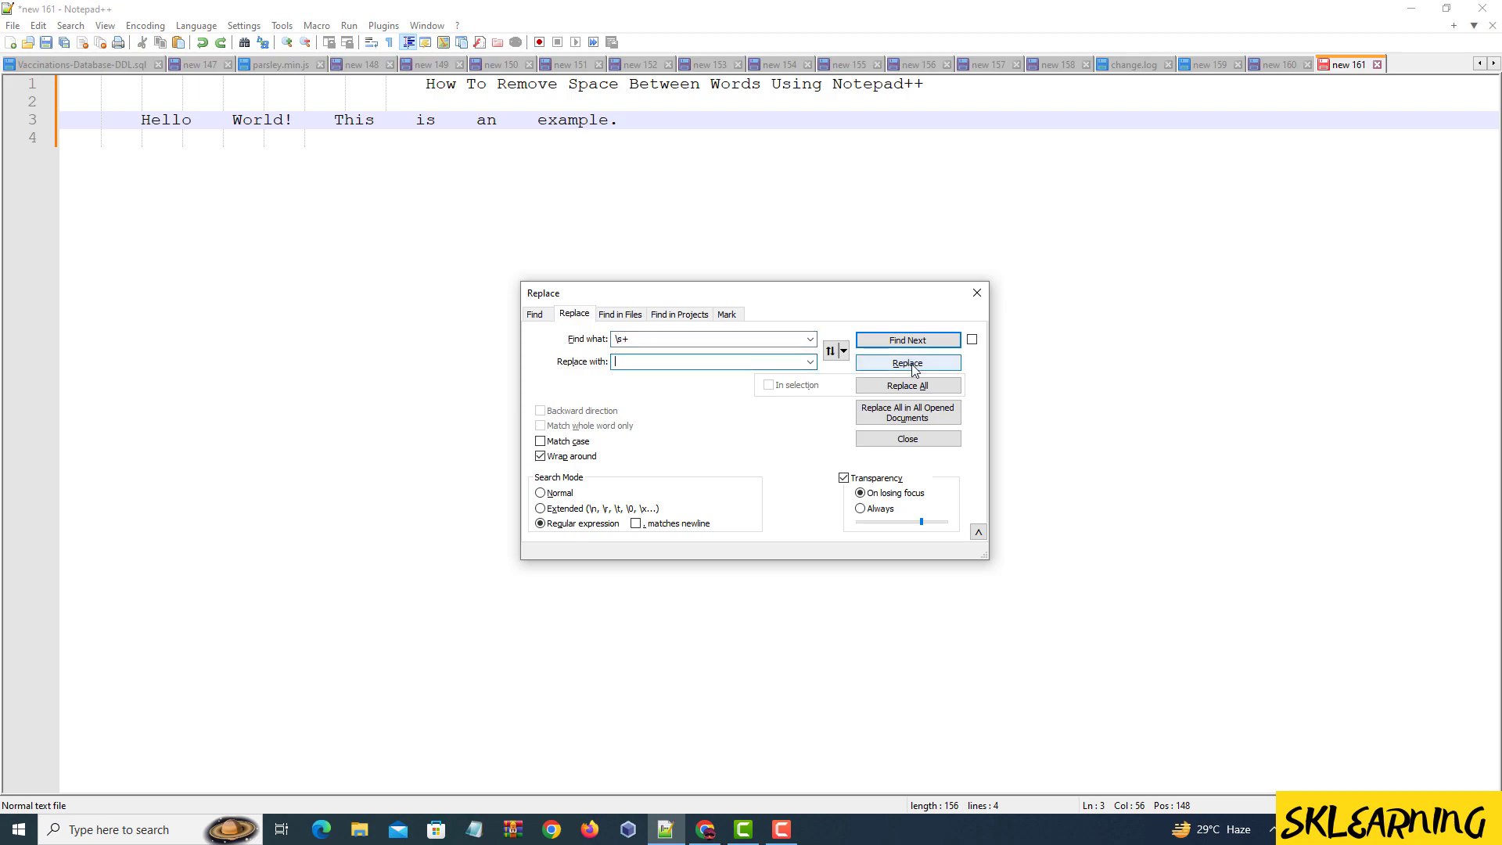
left_click(913, 387)
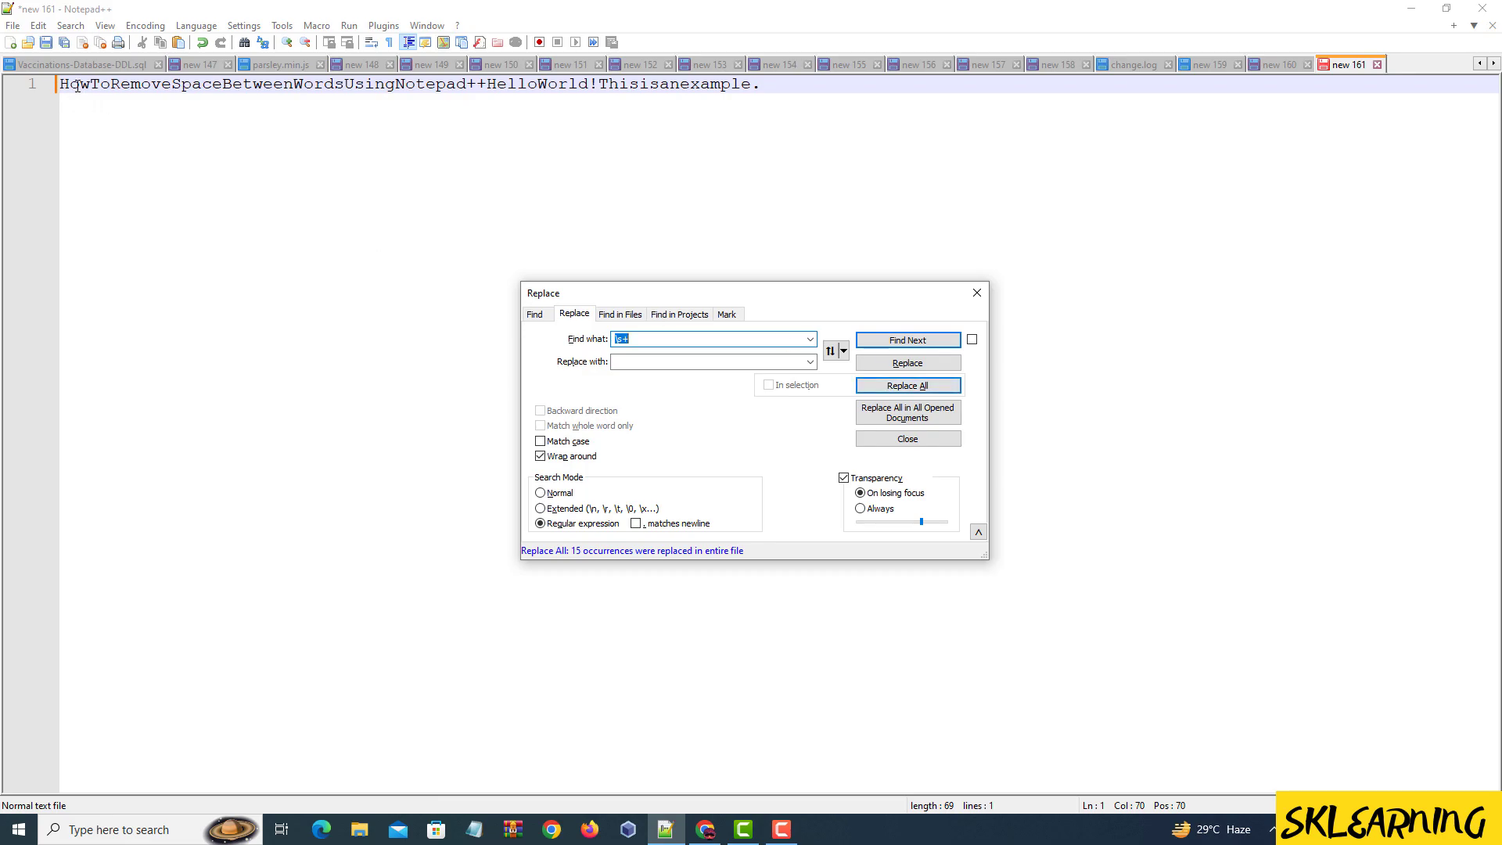
left_click_drag(60, 83, 760, 84)
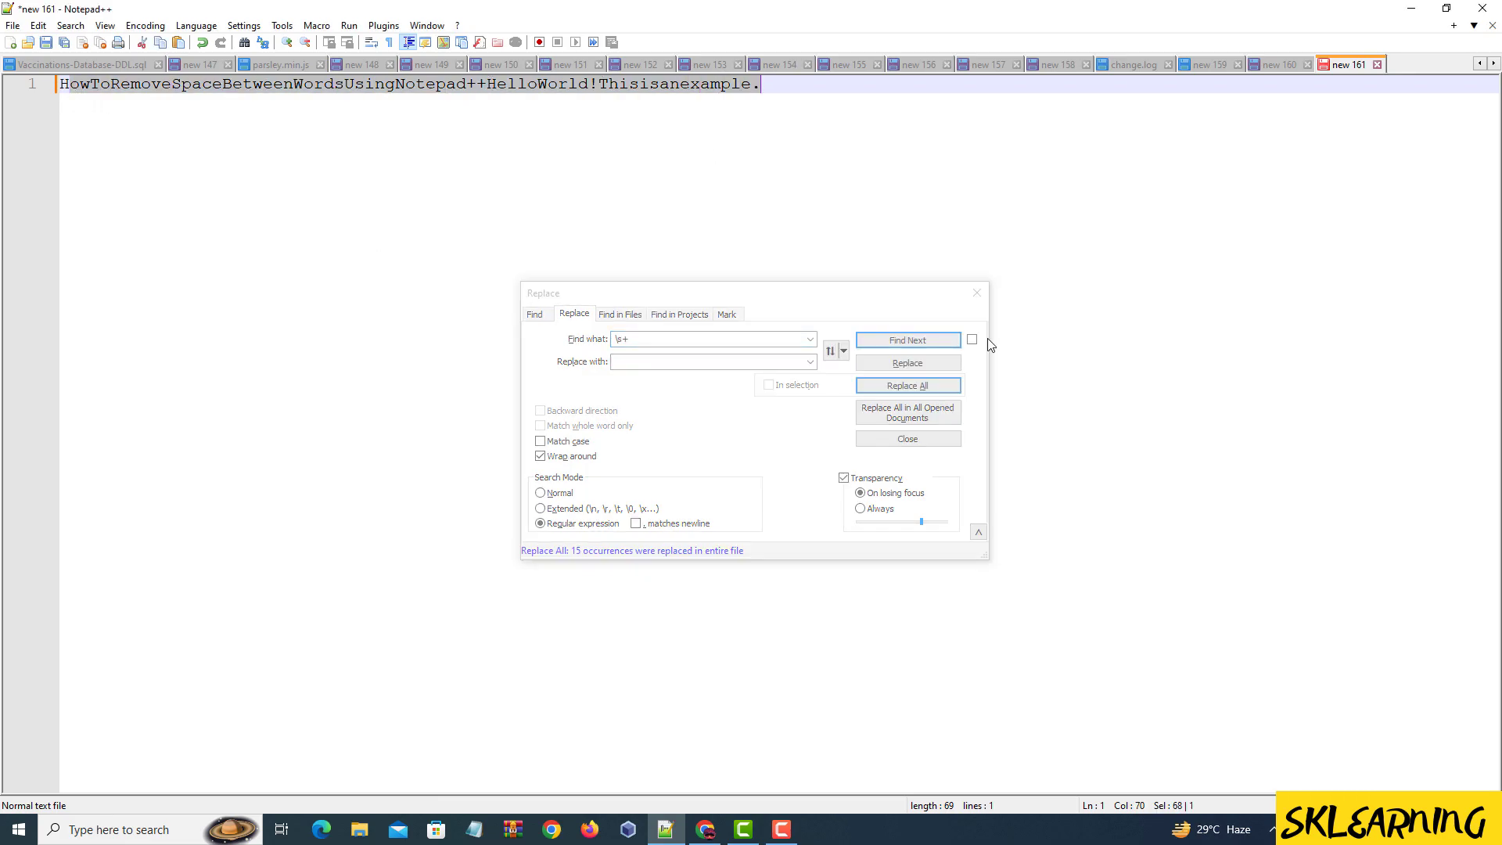
left_click(982, 292)
key("ctrl+z")
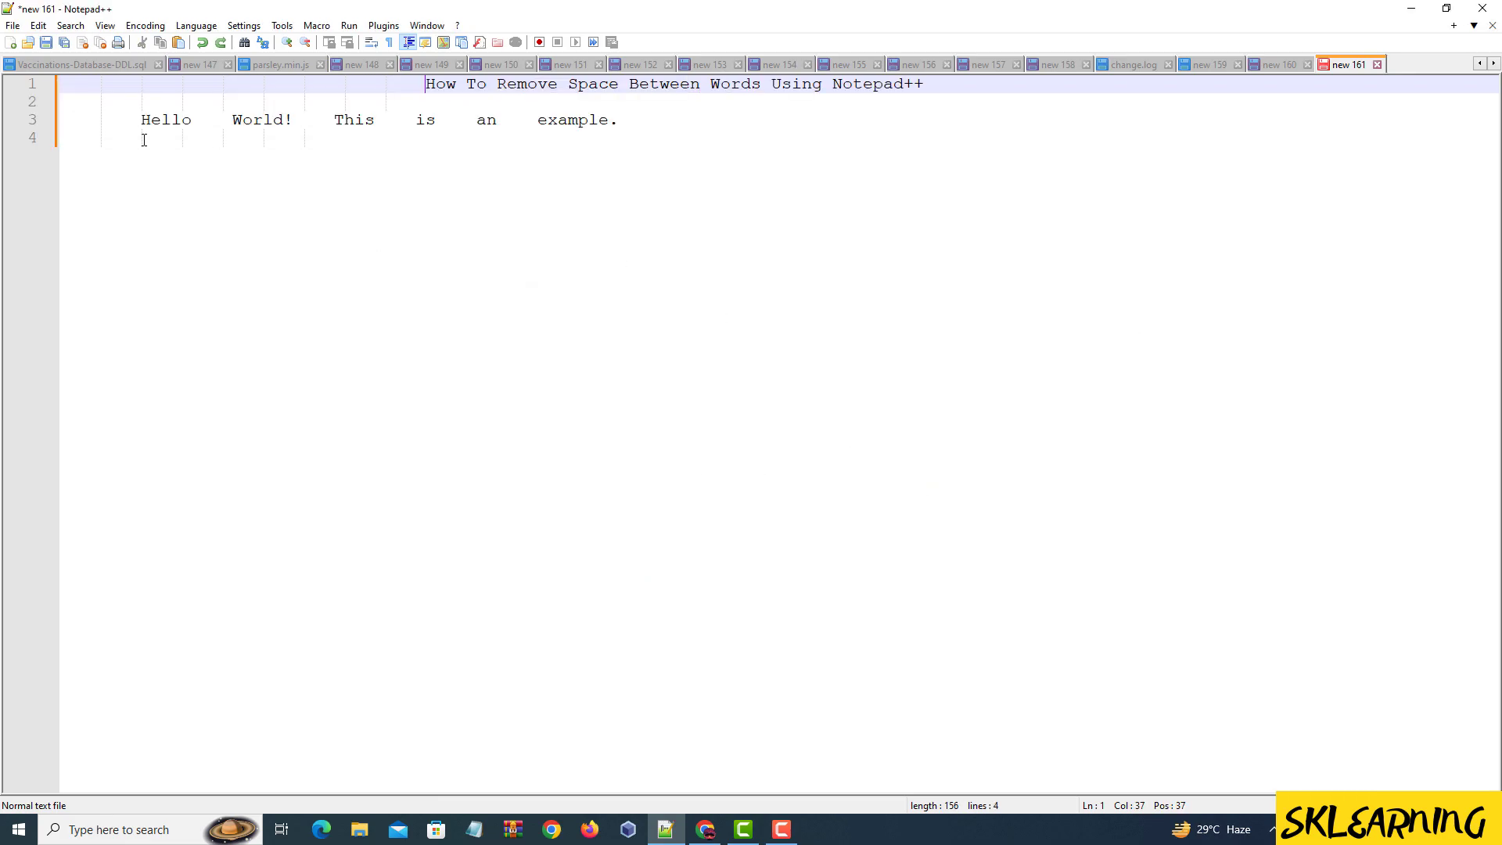
- Select the Hello World line, reach Replace with \s+ and find the first run of spaces
left_click_drag(141, 121, 619, 122)
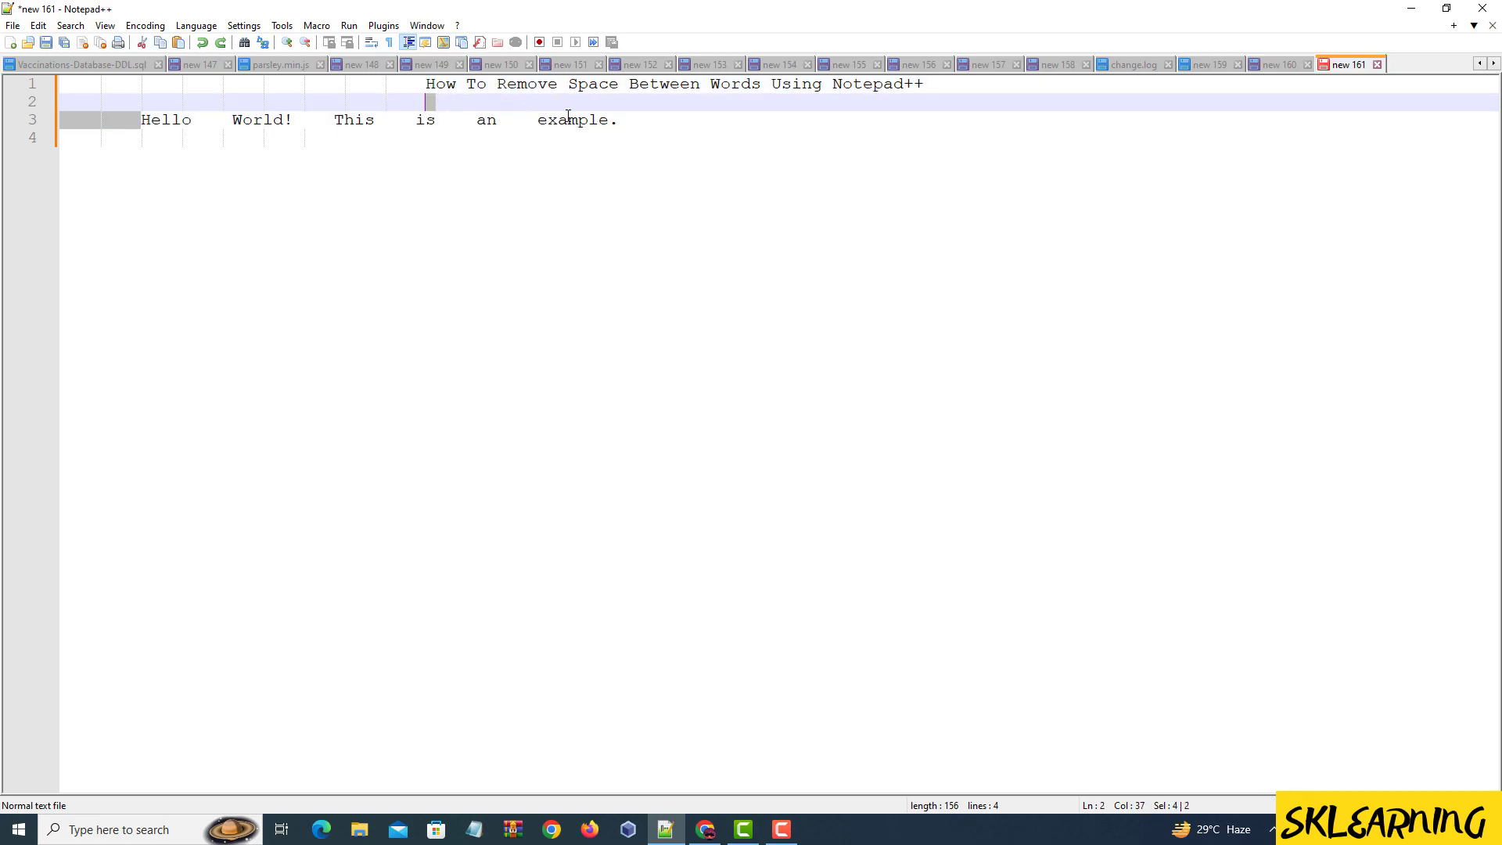
left_click(70, 26)
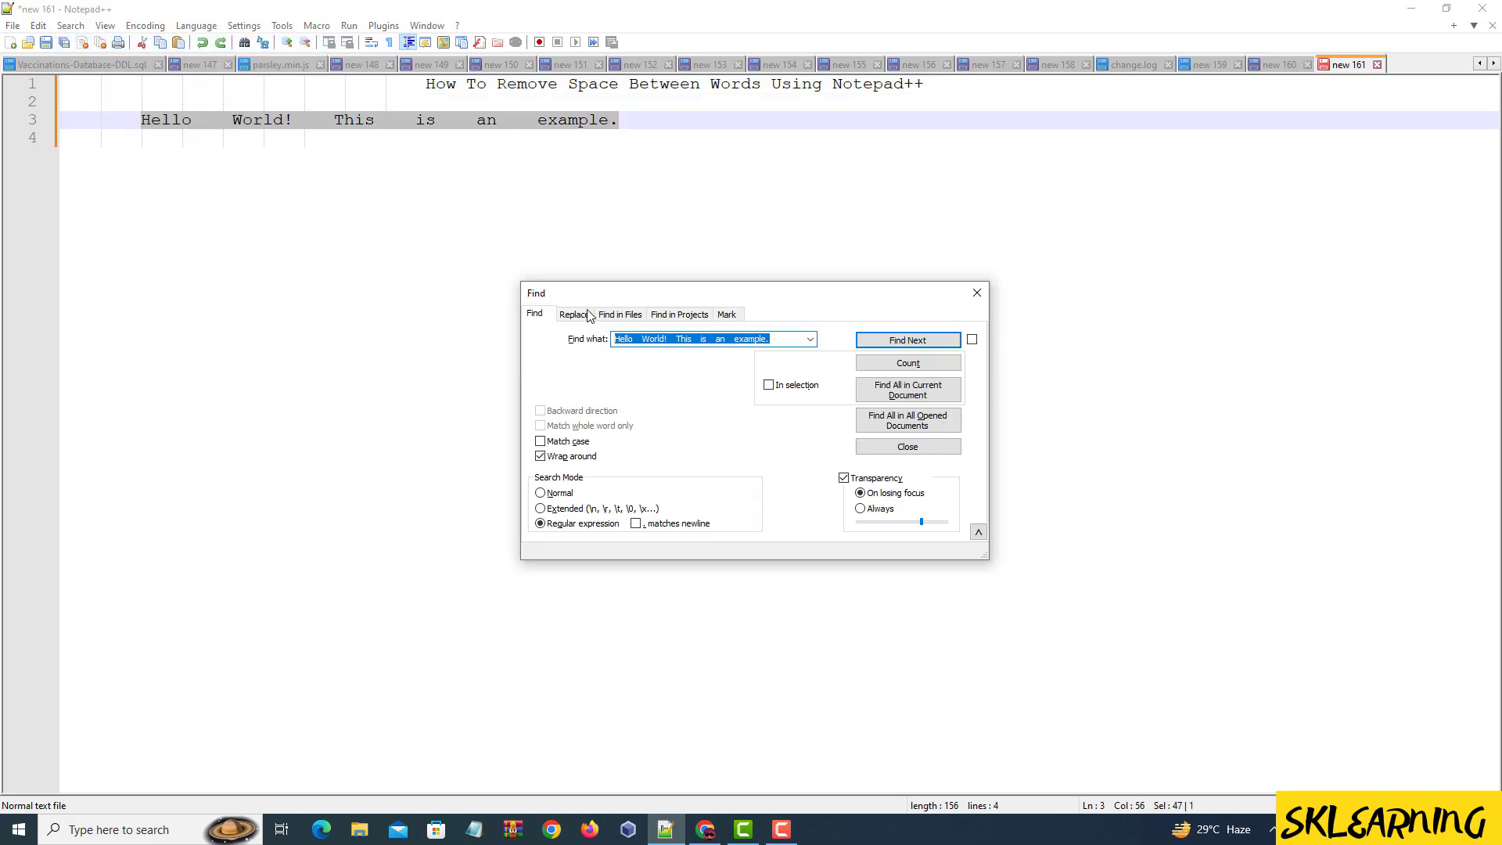
left_click(575, 316)
type("\\s+")
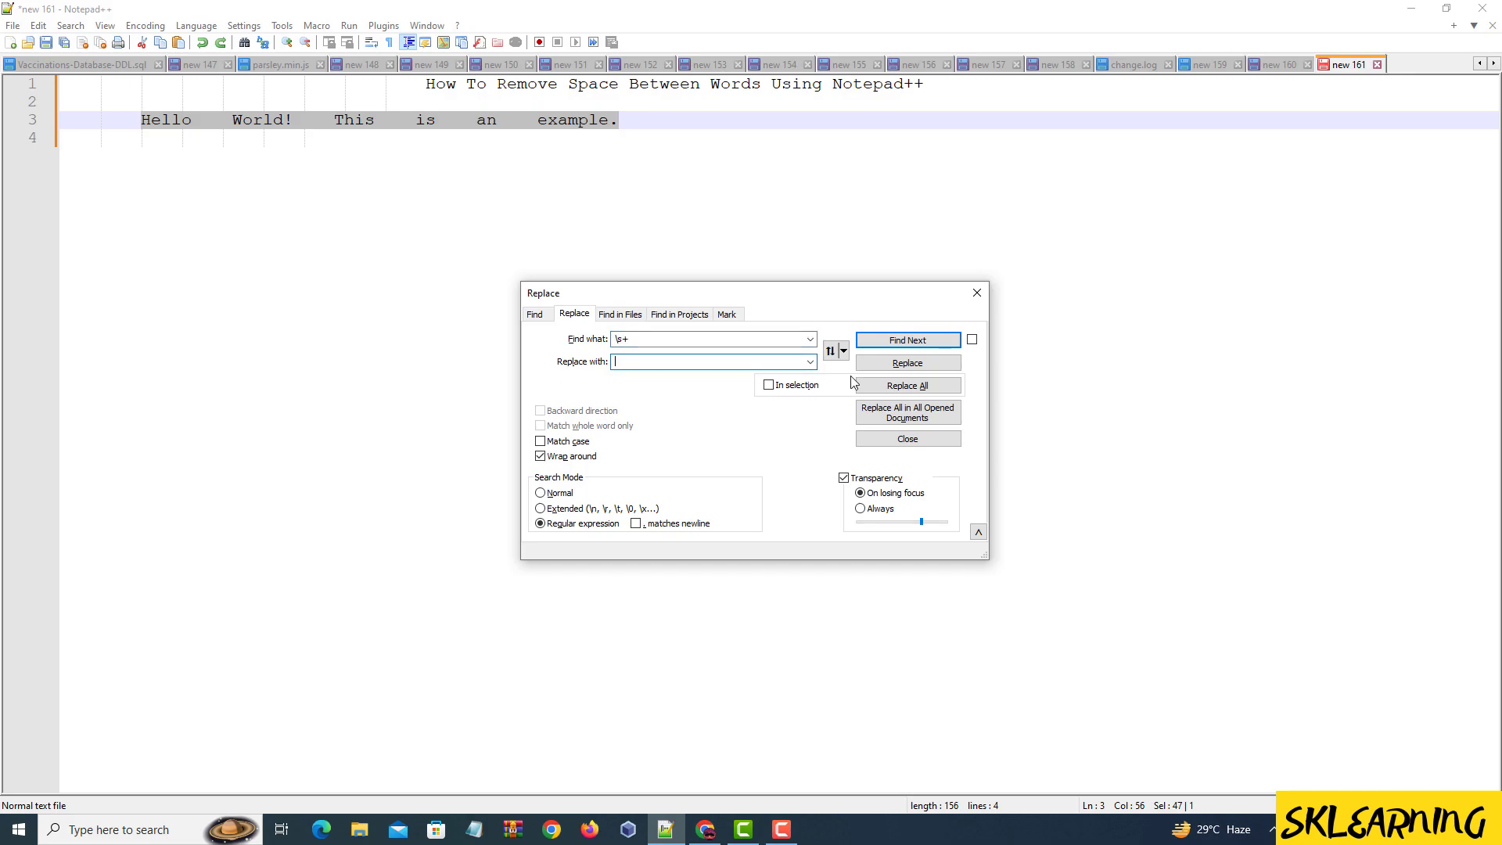
left_click(891, 365)
- Replace each gap one at a time to get 'HelloWorld!Thisisanexample.', close the dialog and select the result
left_click(893, 366)
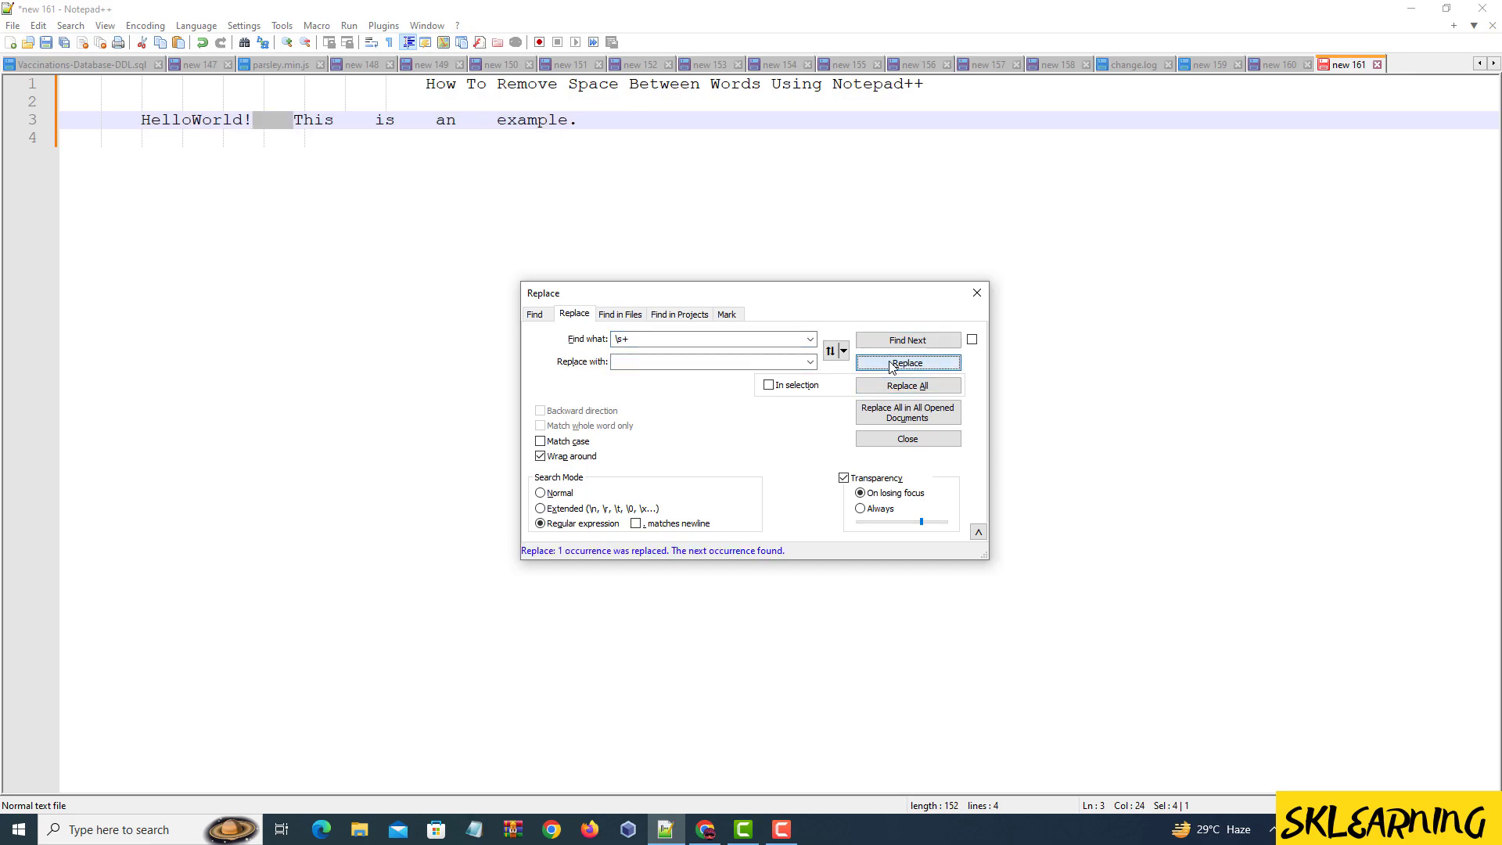
left_click(911, 367)
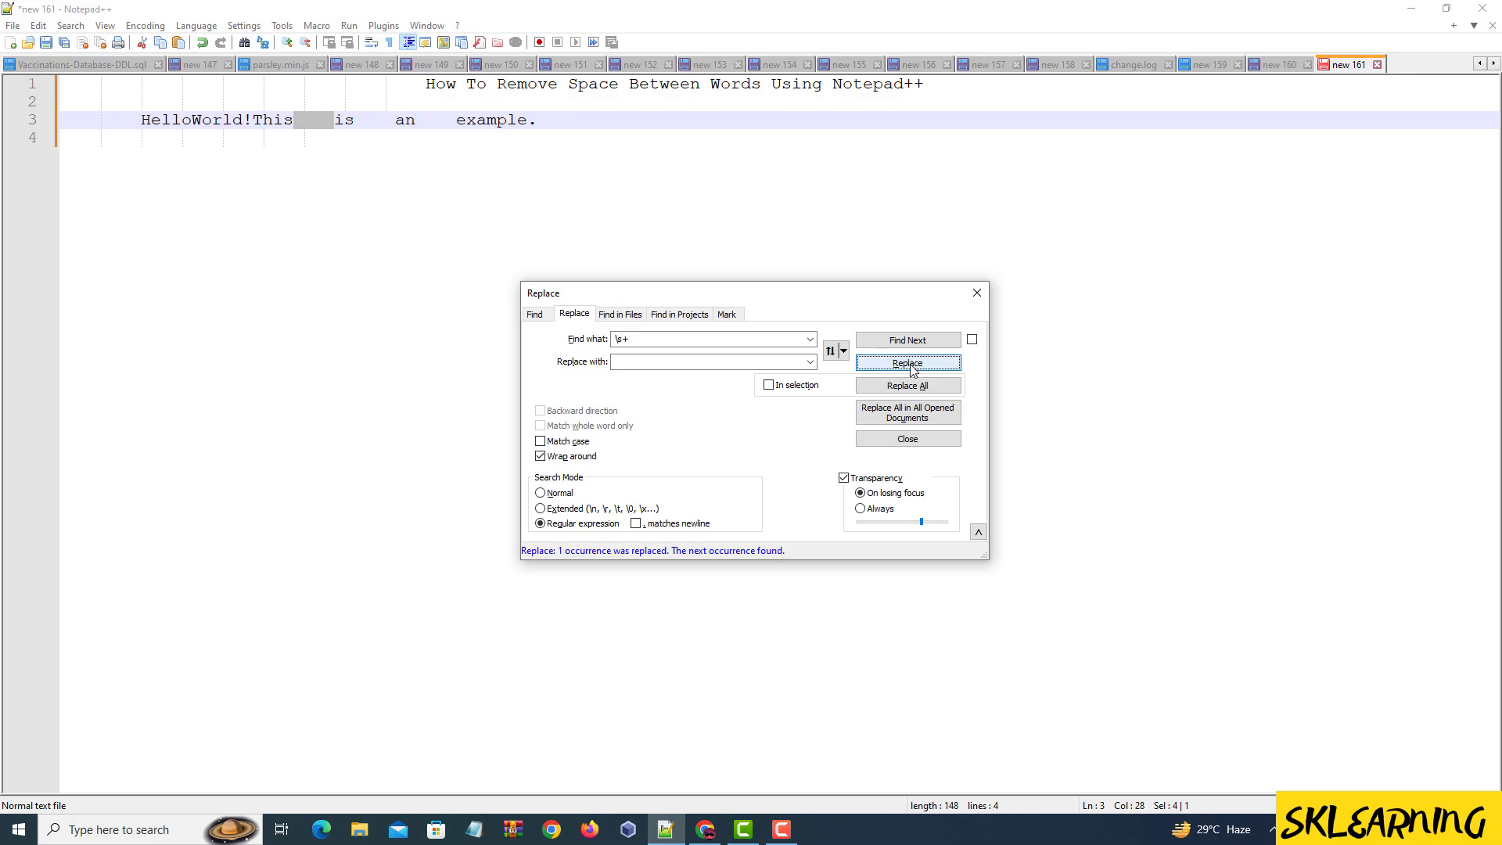
left_click(913, 366)
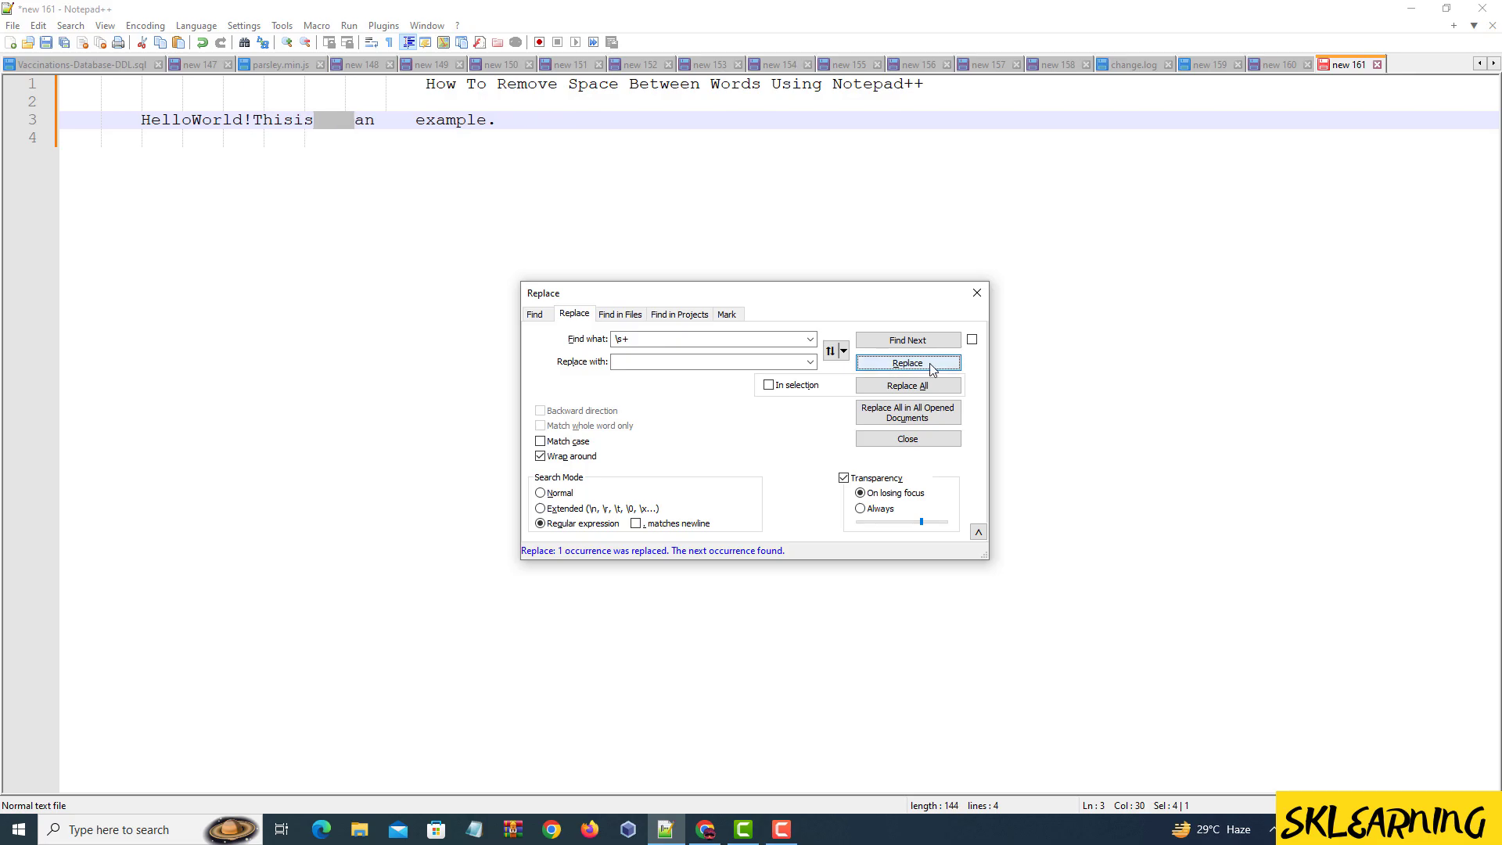
left_click(914, 366)
left_click(930, 369)
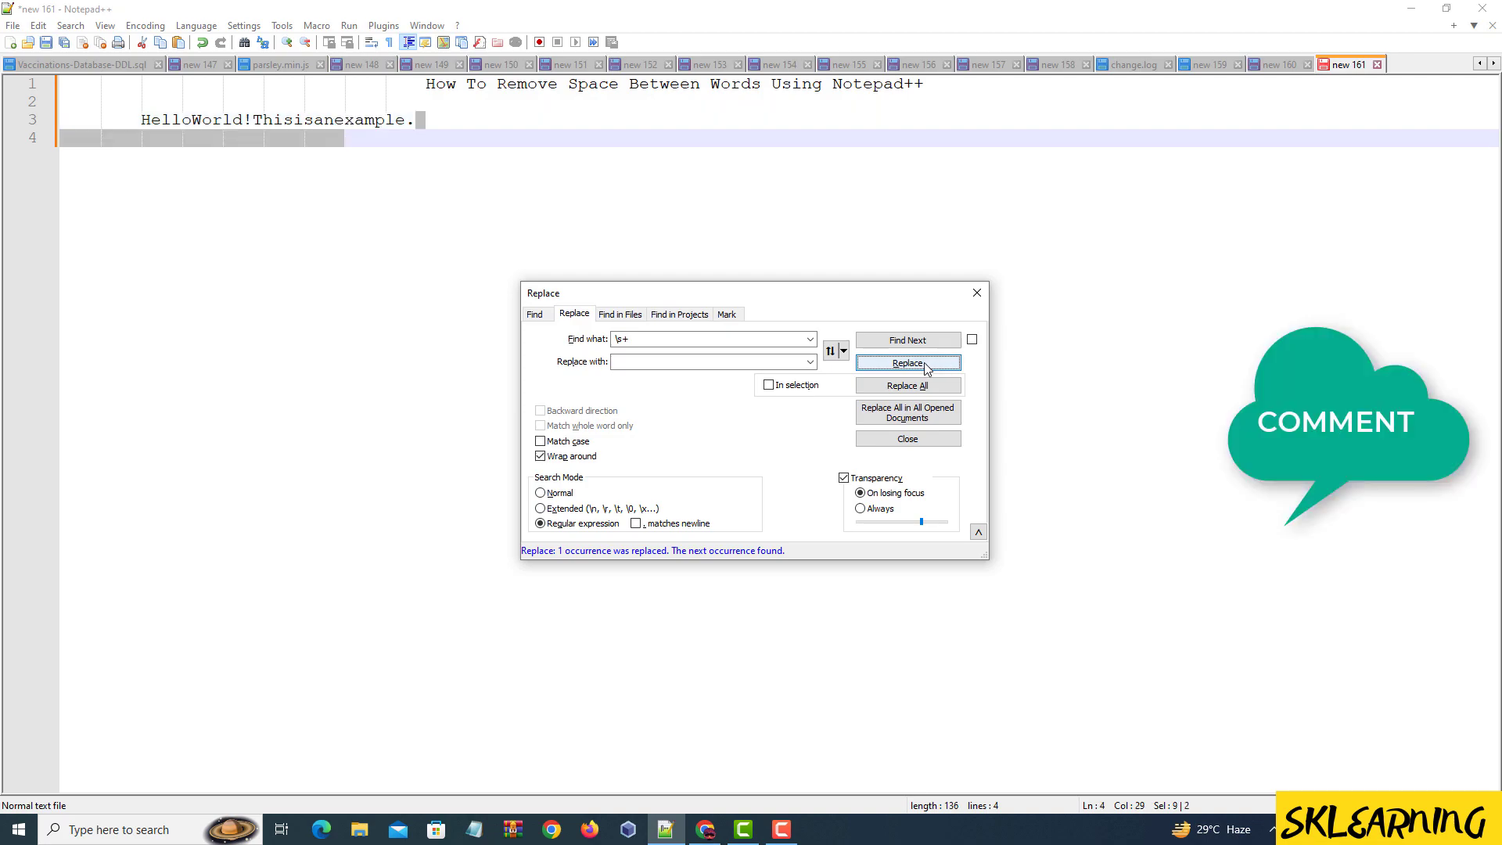
left_click(977, 292)
left_click_drag(439, 121, 61, 120)
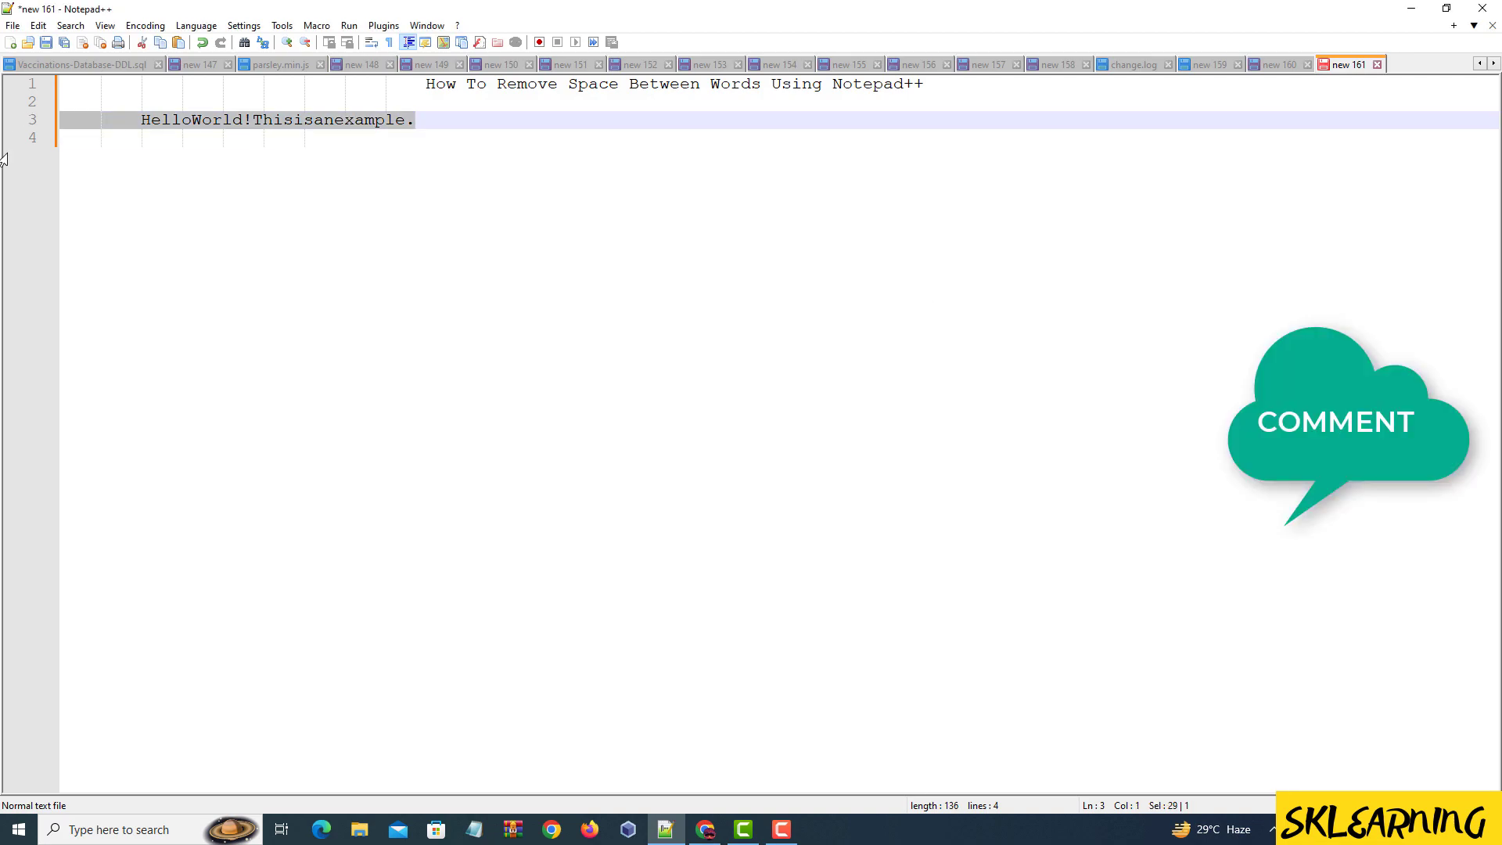